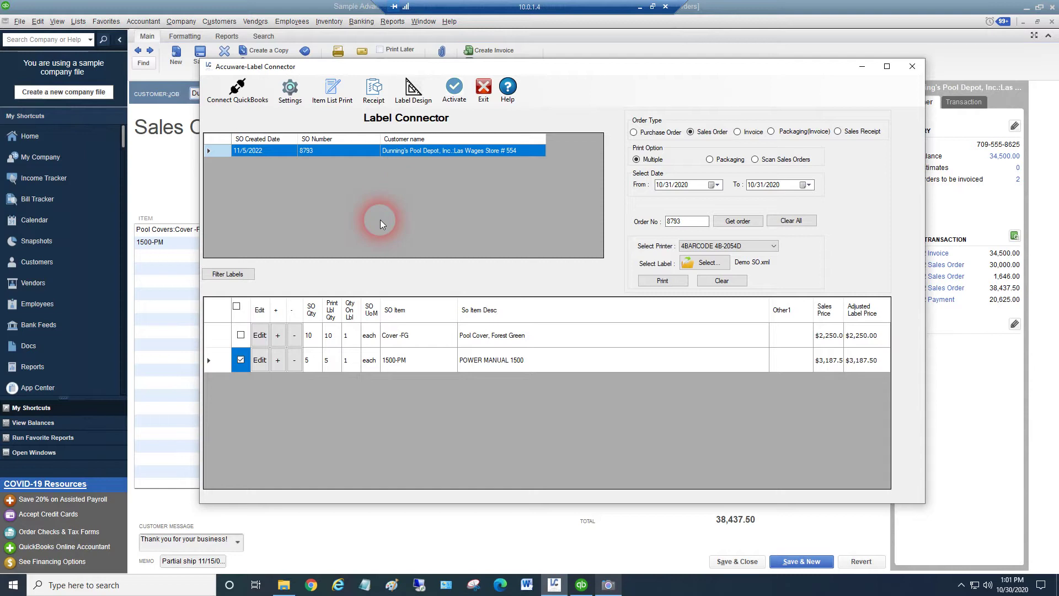
Open the empty Label Design window from the loaded sales order 8793 screen
{"action": "left_click", "coordinate": [409, 89]}
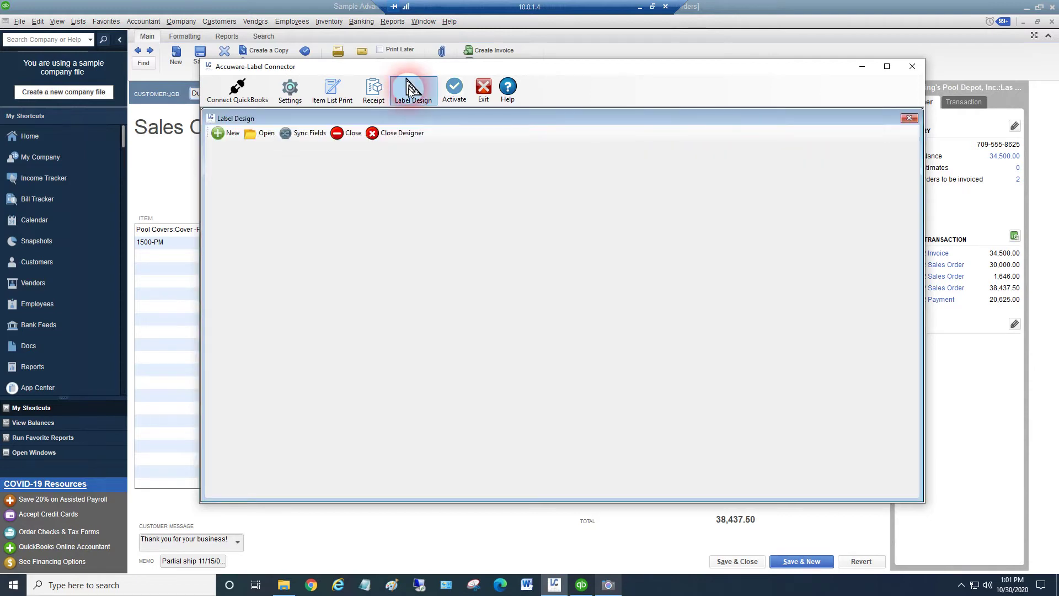
Start a new template with transaction type Sales Order, width 4 in and height 3 in
{"action": "left_click", "coordinate": [225, 137]}
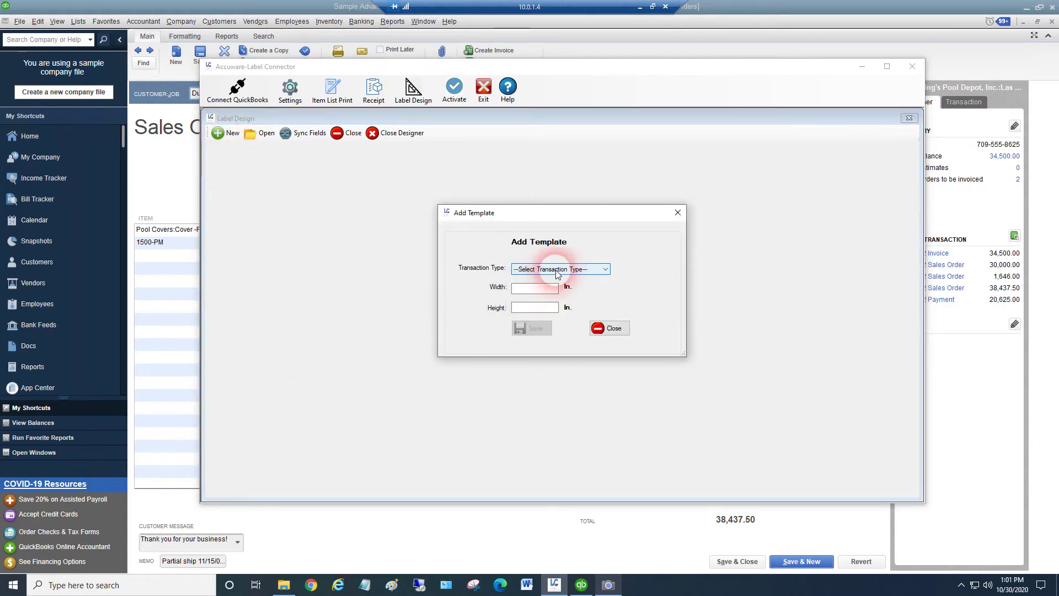
{"action": "left_click", "coordinate": [557, 270]}
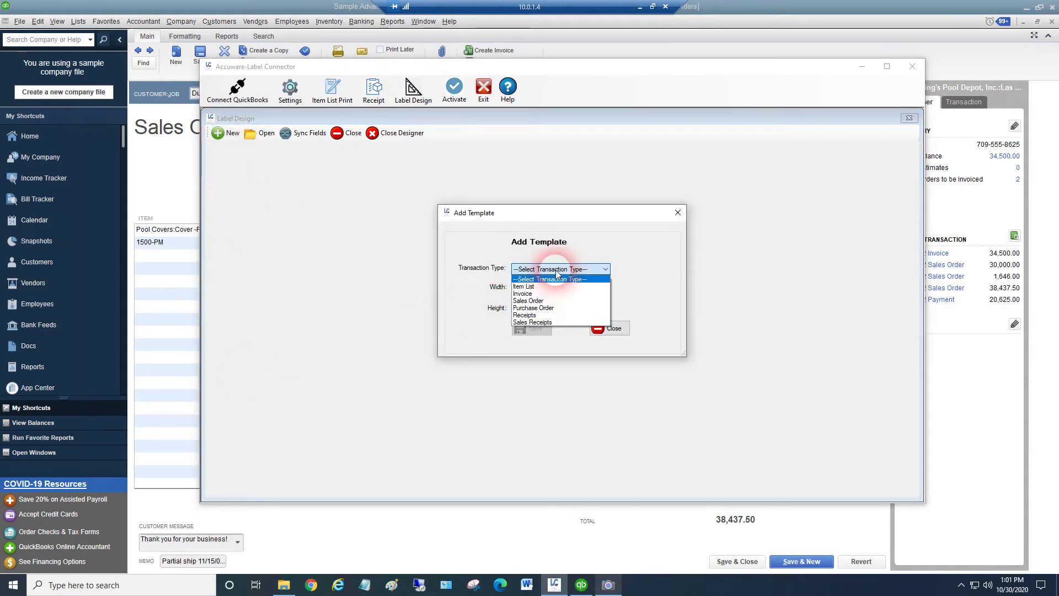
{"action": "left_click", "coordinate": [531, 301]}
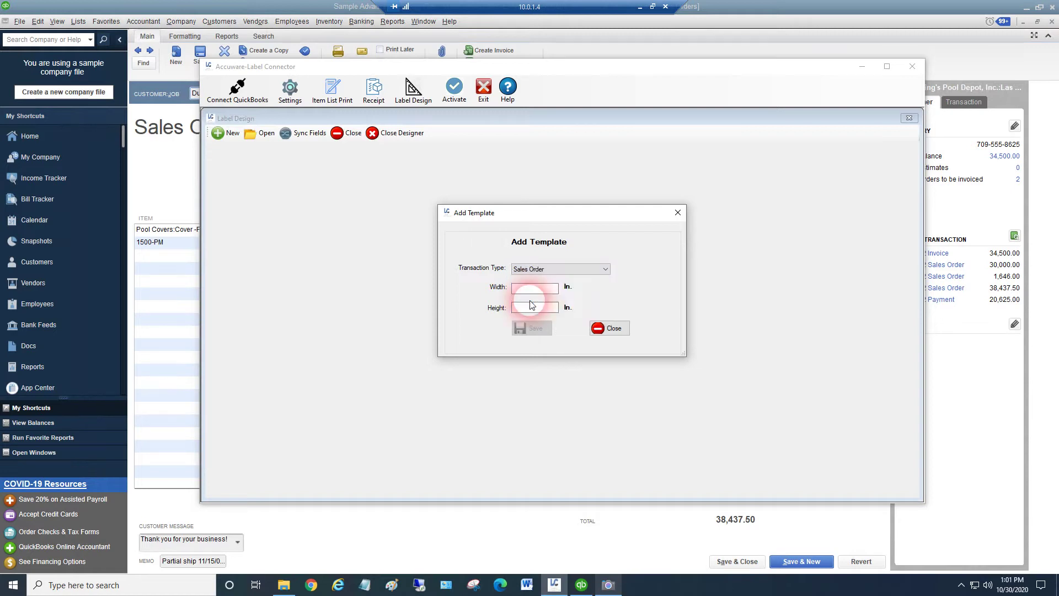
{"action": "left_click", "coordinate": [534, 290]}
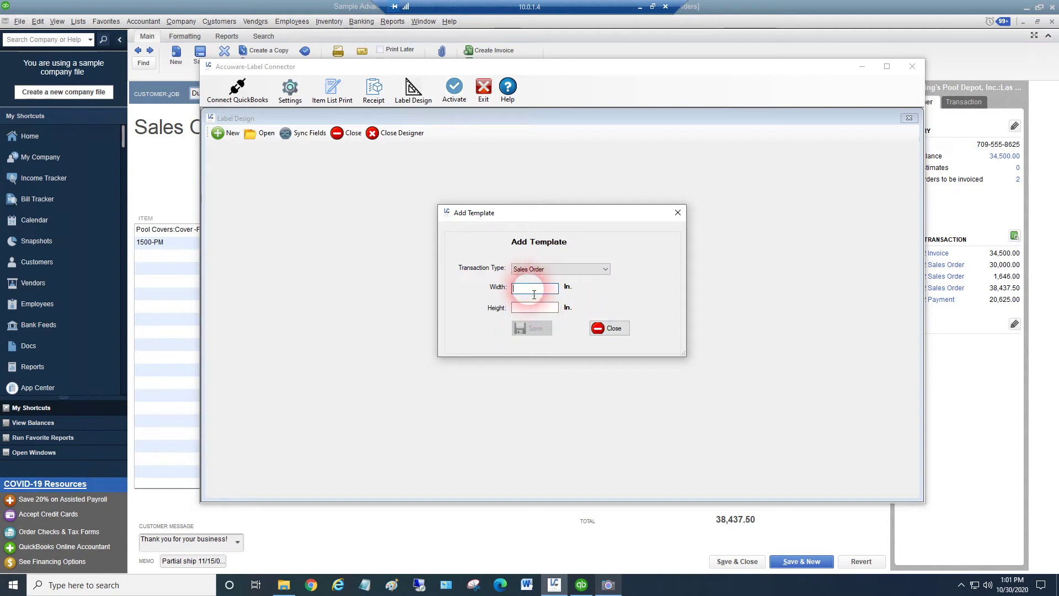
{"action": "type", "text": "4"}
{"action": "left_click", "coordinate": [535, 310]}
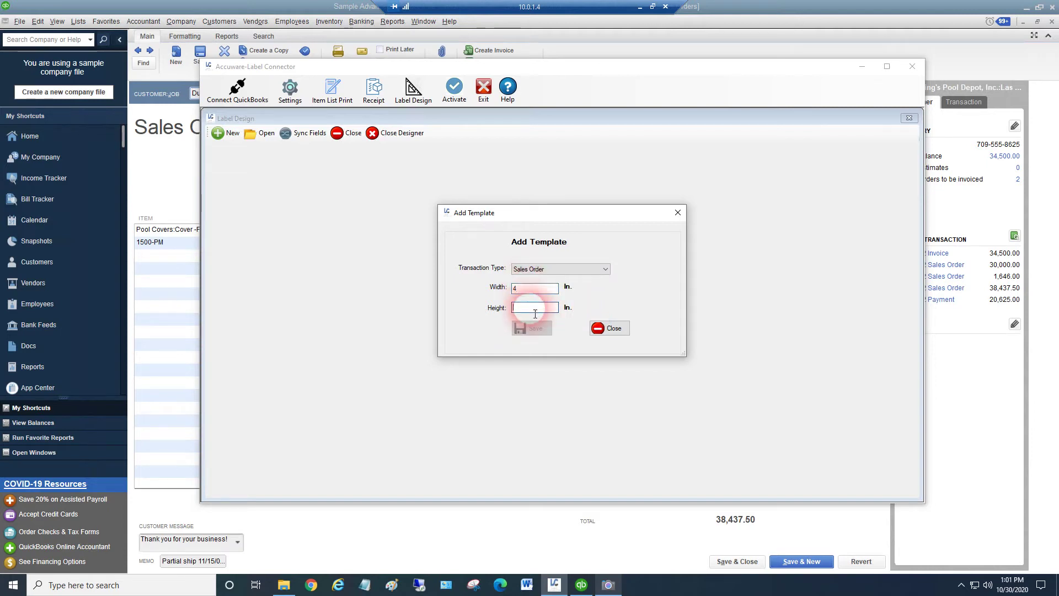
{"action": "type", "text": "3"}
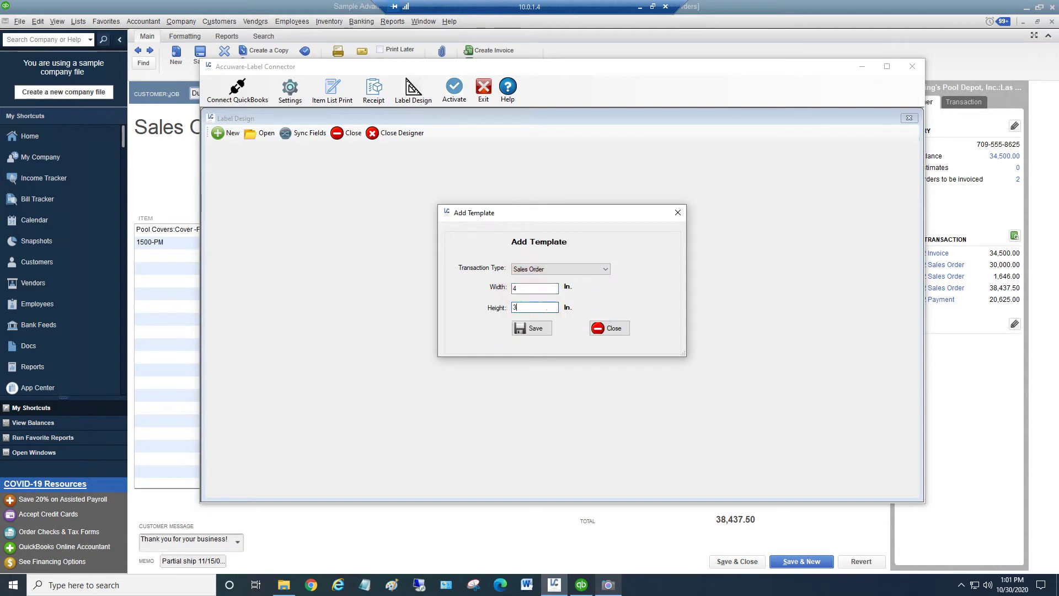
{"action": "left_click", "coordinate": [523, 293]}
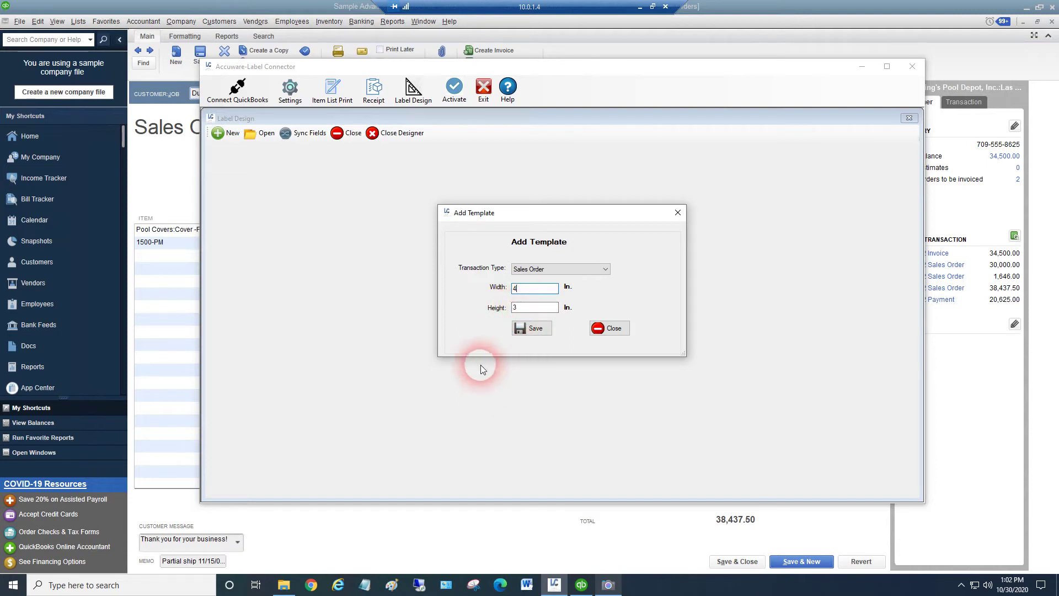
Save the 4×3 template, then place a text field named 'Text 1' sourcing Item #
{"action": "left_click", "coordinate": [542, 332]}
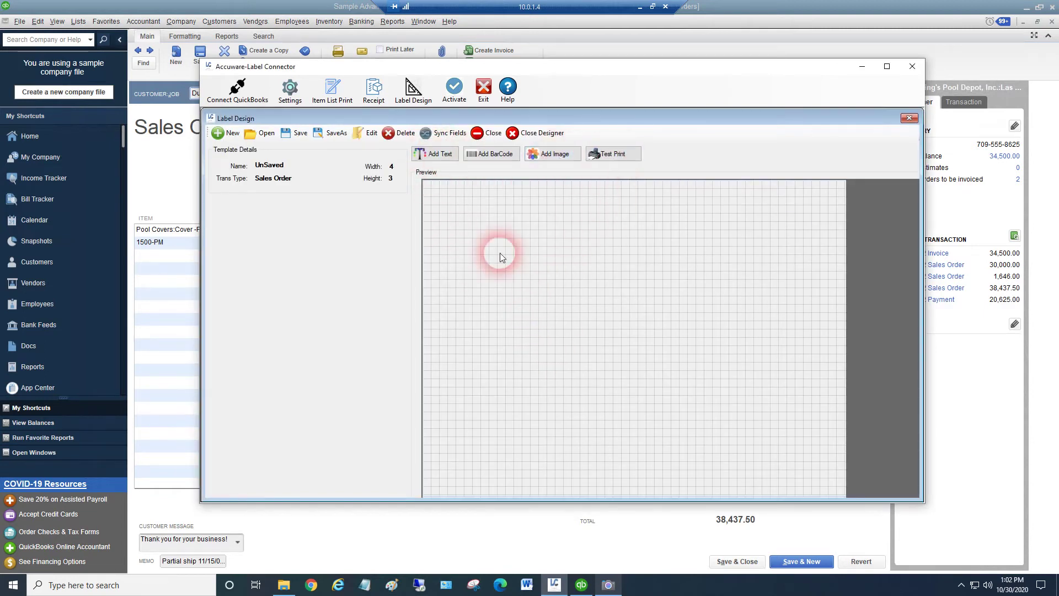
{"action": "left_click", "coordinate": [436, 154]}
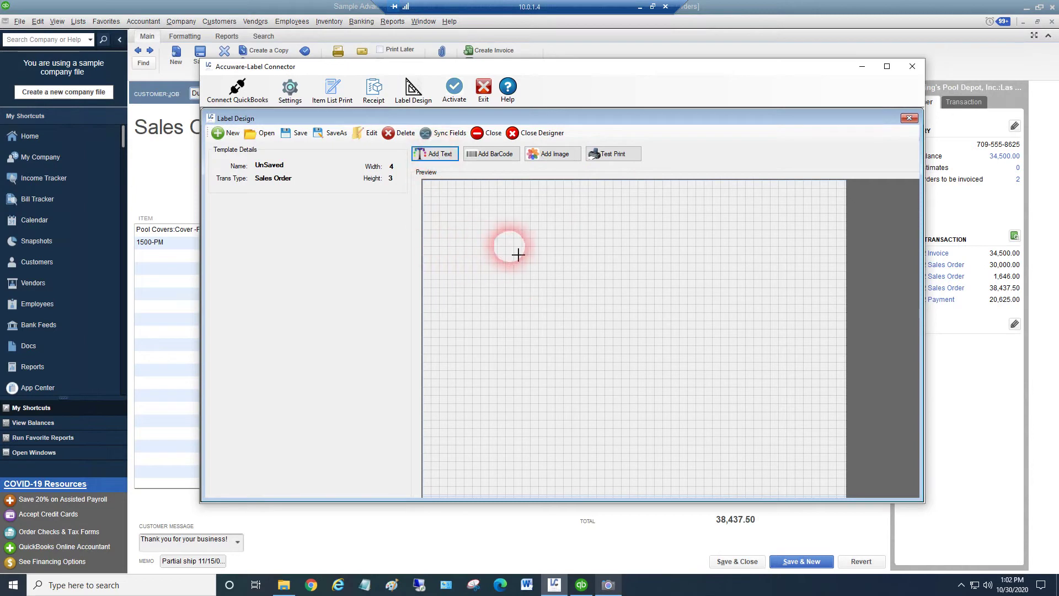
{"action": "left_click", "coordinate": [491, 261]}
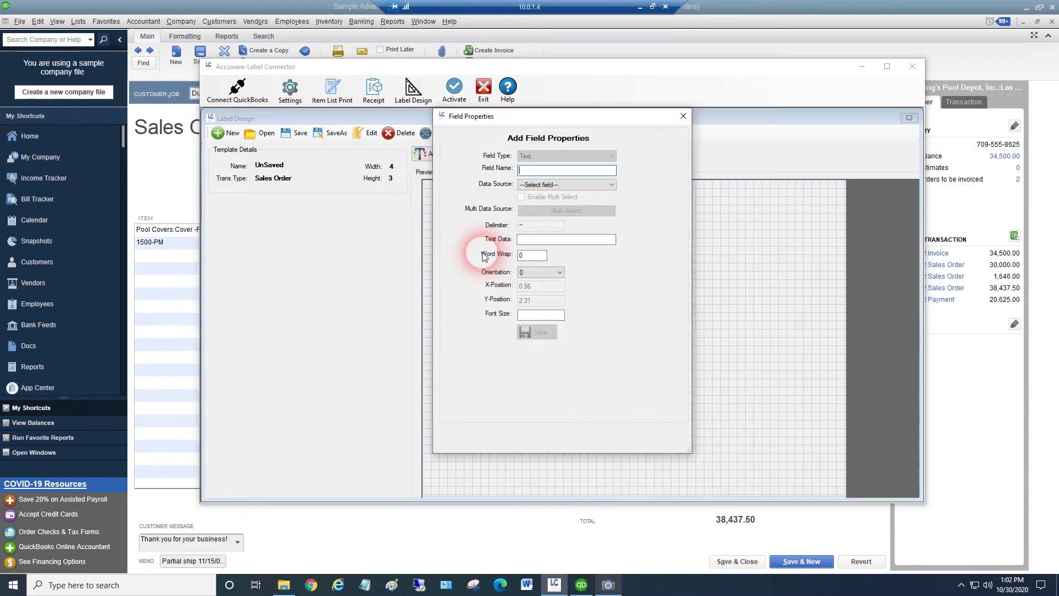
{"action": "left_click", "coordinate": [567, 184]}
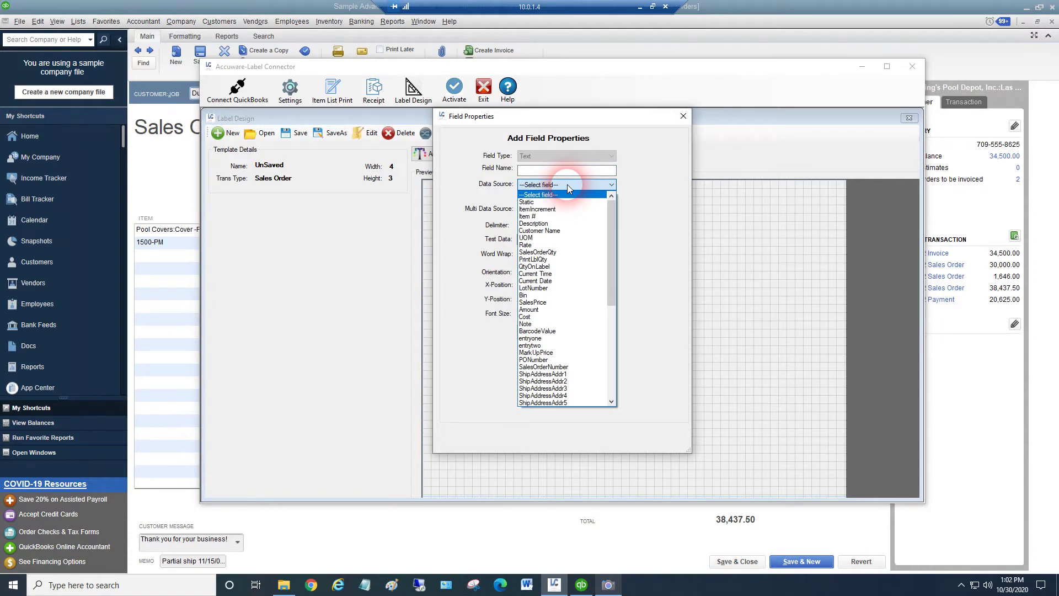
{"action": "left_click", "coordinate": [541, 216]}
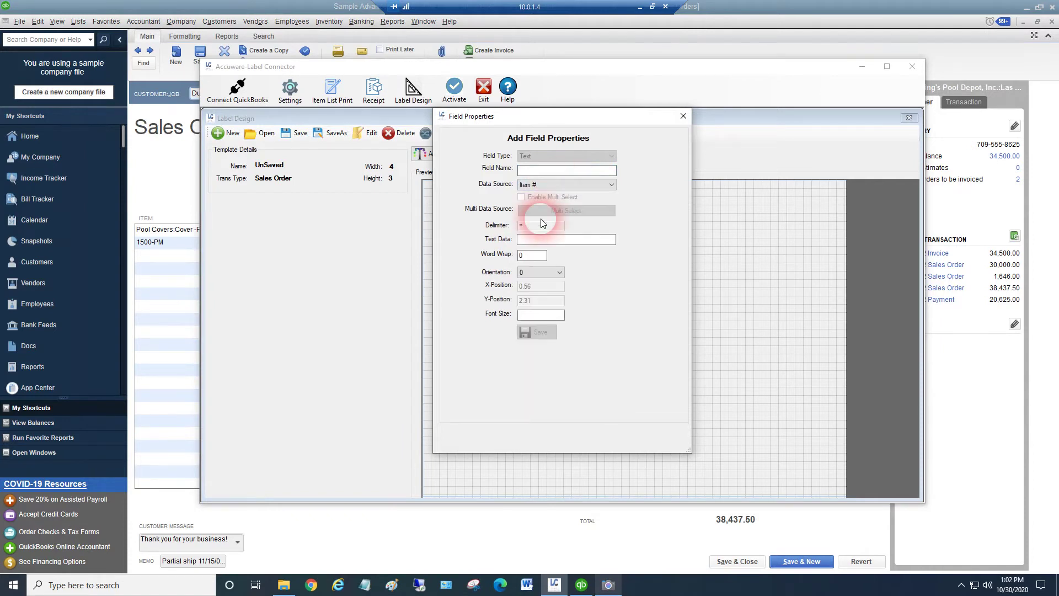
{"action": "left_click", "coordinate": [550, 172]}
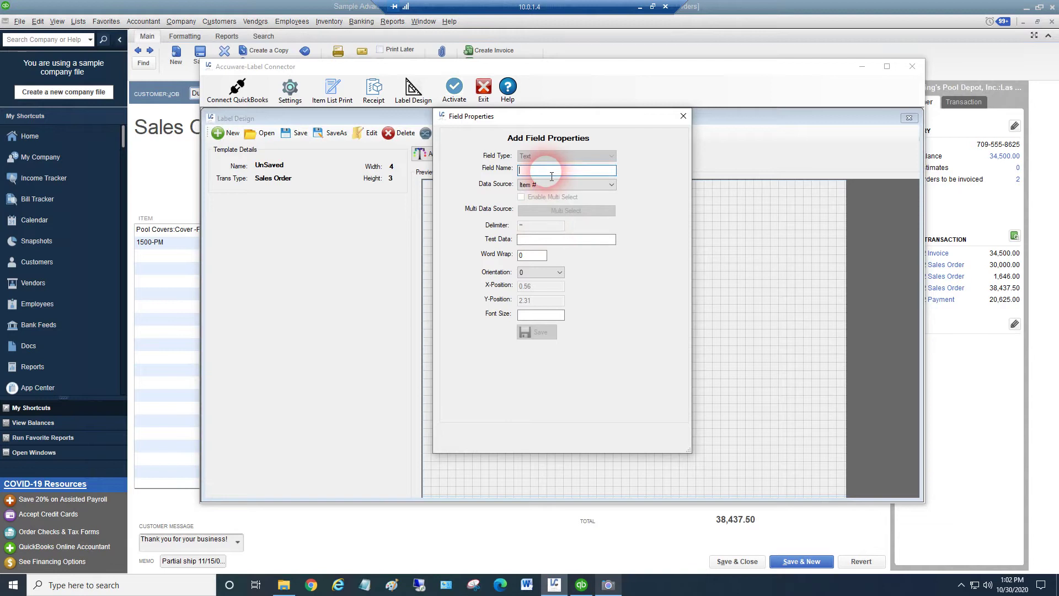
{"action": "type", "text": "Te"}
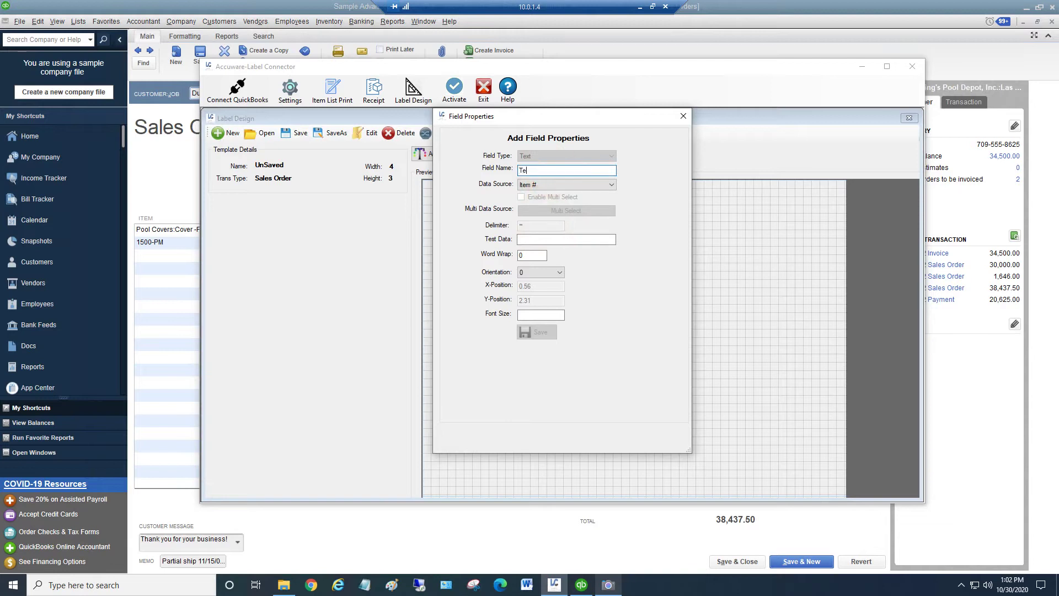
{"action": "type", "text": "xt 1"}
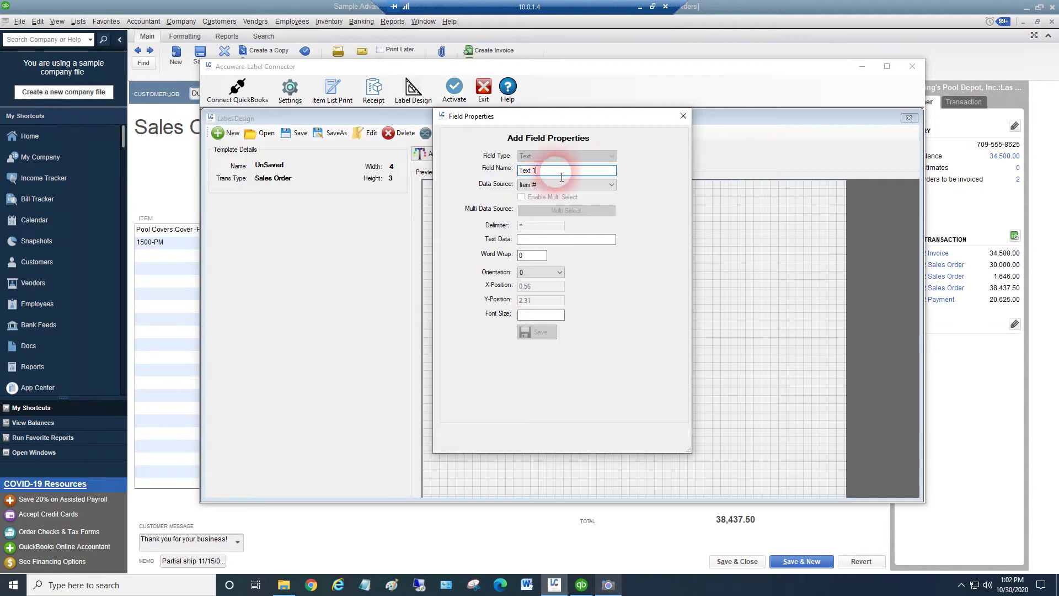
{"action": "left_click", "coordinate": [543, 186]}
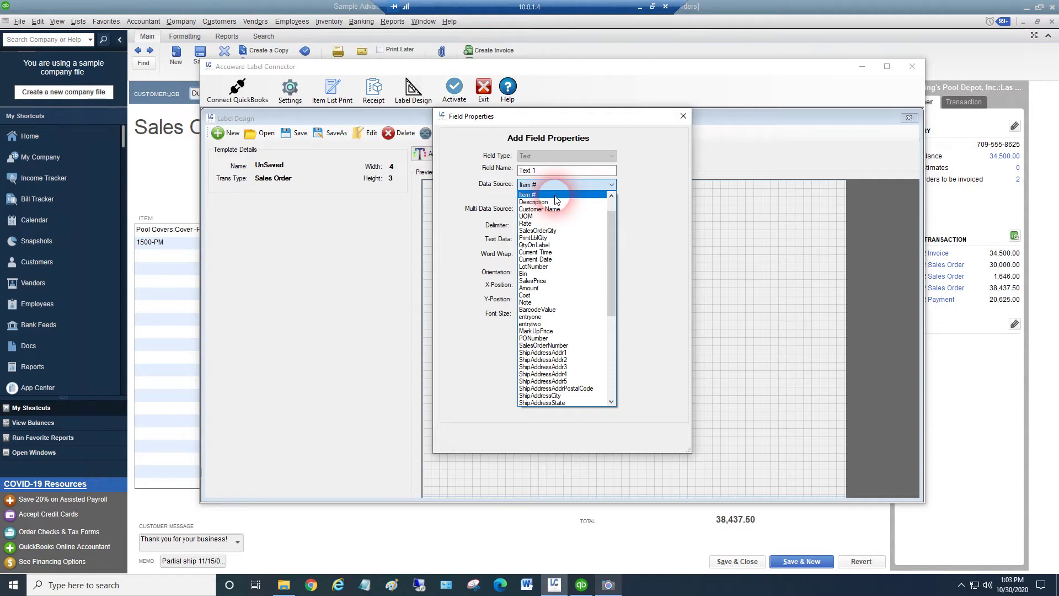
{"action": "left_click_drag", "start_coordinate": [614, 266], "coordinate": [607, 353]}
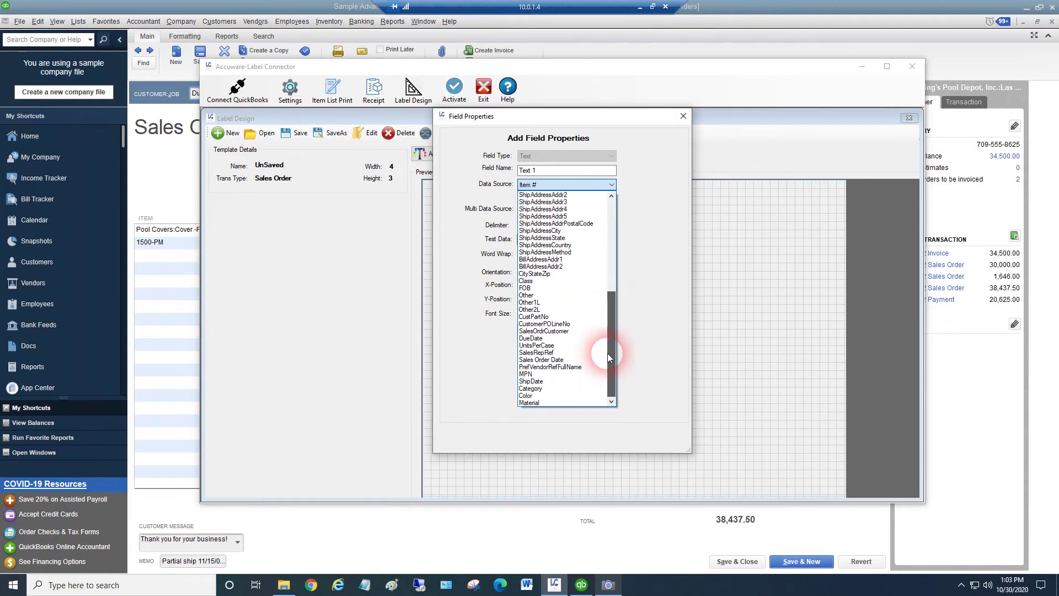
{"action": "left_click", "coordinate": [585, 120]}
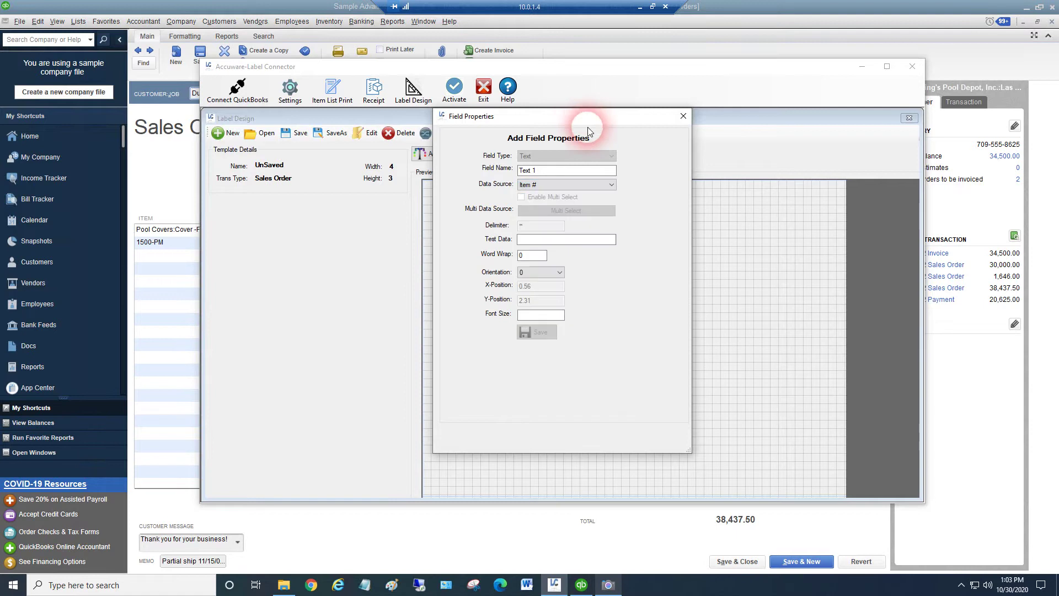
{"action": "left_click", "coordinate": [601, 184]}
{"action": "left_click_drag", "start_coordinate": [614, 269], "coordinate": [607, 371]}
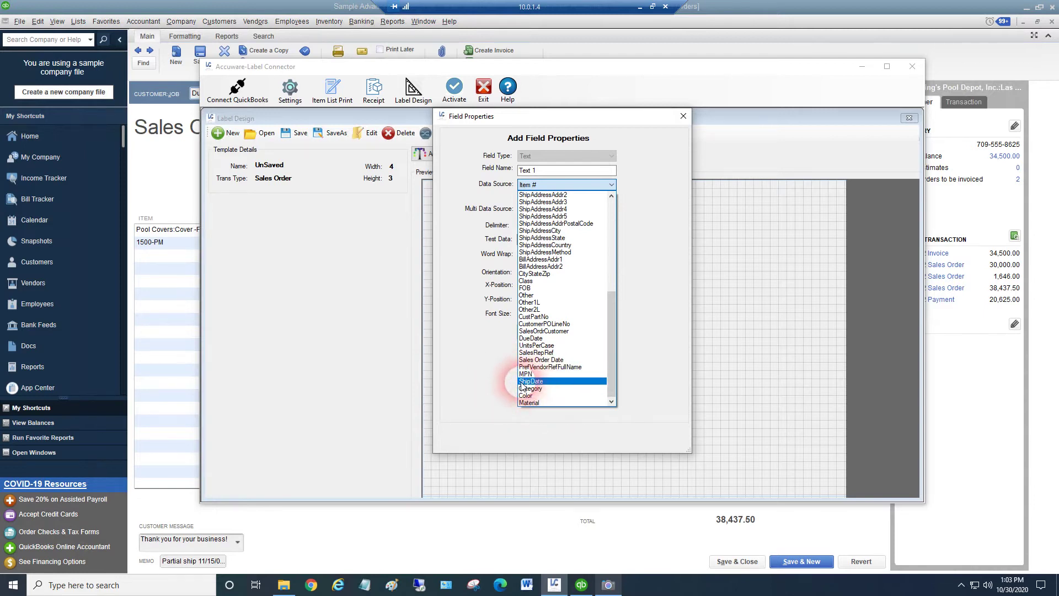
{"action": "left_click_drag", "start_coordinate": [610, 384], "coordinate": [612, 296]}
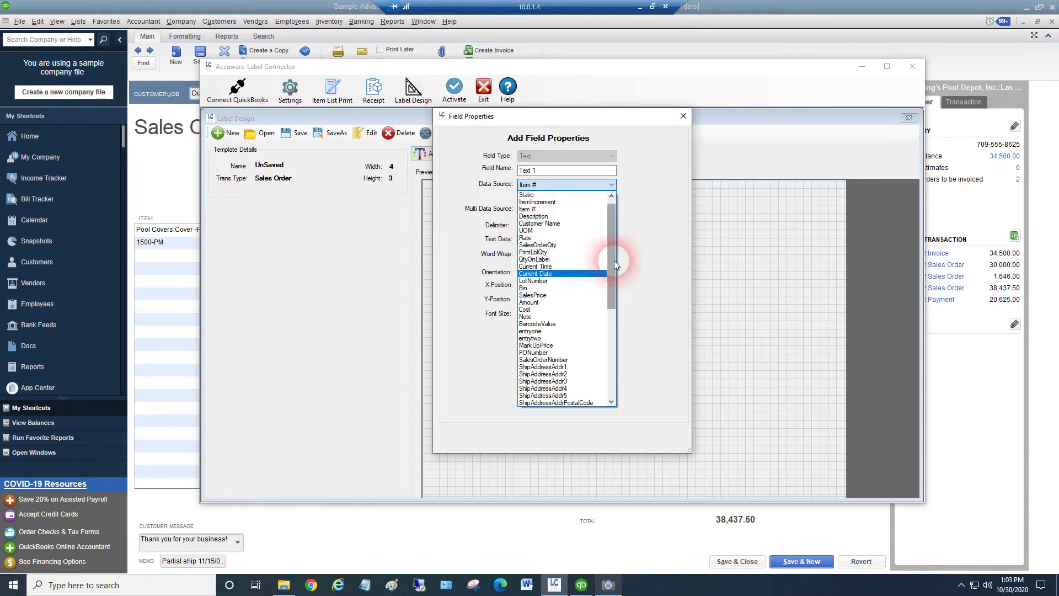
{"action": "left_click_drag", "start_coordinate": [614, 258], "coordinate": [611, 272]}
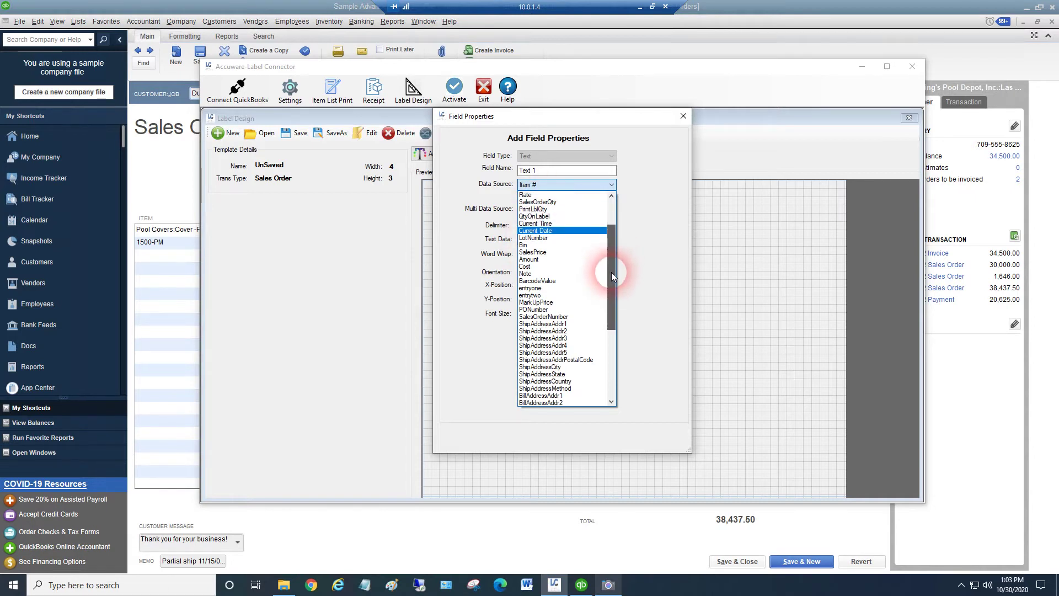
{"action": "mouse_move", "coordinate": [611, 272]}
{"action": "left_mouse_down"}
{"action": "mouse_move", "coordinate": [610, 320]}
{"action": "mouse_move", "coordinate": [607, 257]}
{"action": "left_mouse_up"}
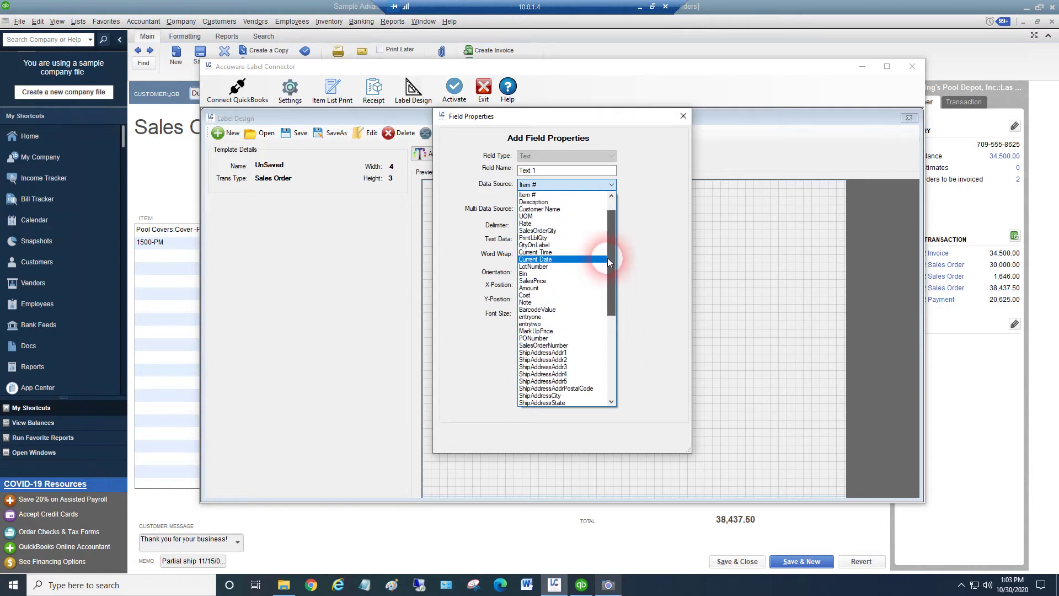
{"action": "left_click", "coordinate": [528, 195]}
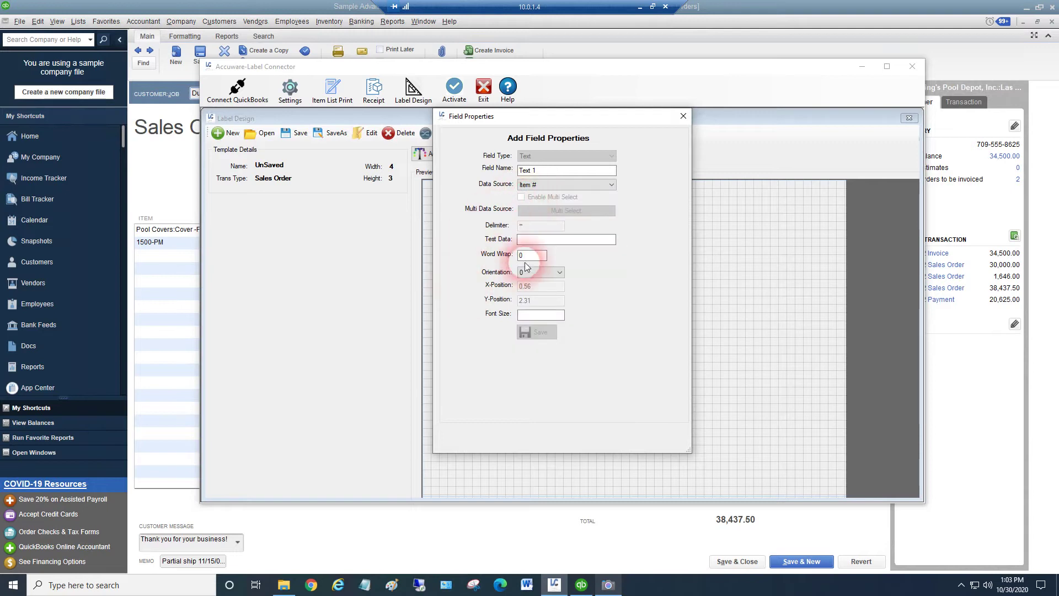
{"action": "left_click", "coordinate": [542, 243]}
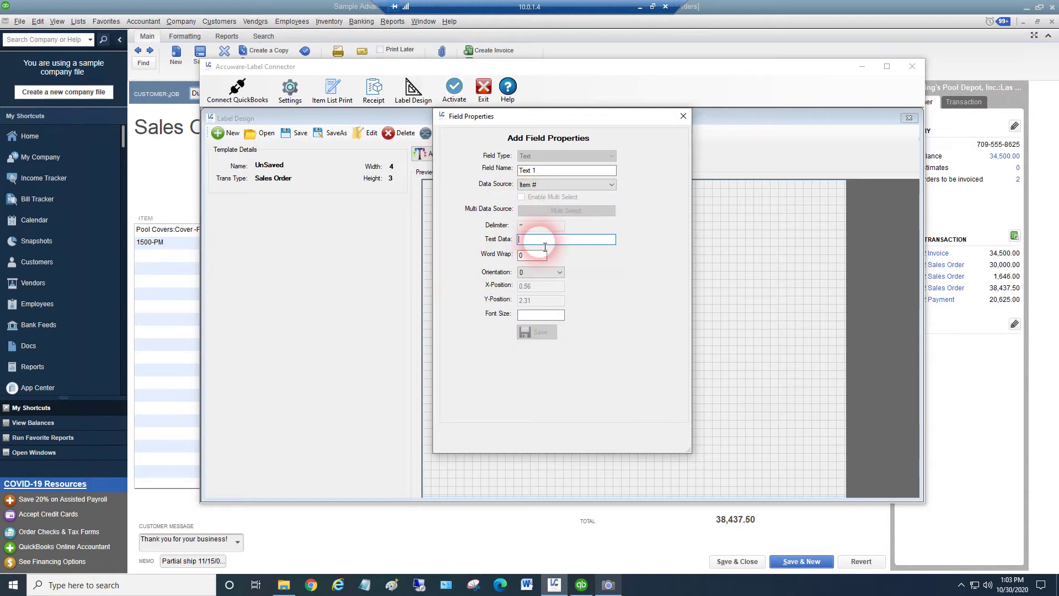
{"action": "type", "text": "5555"}
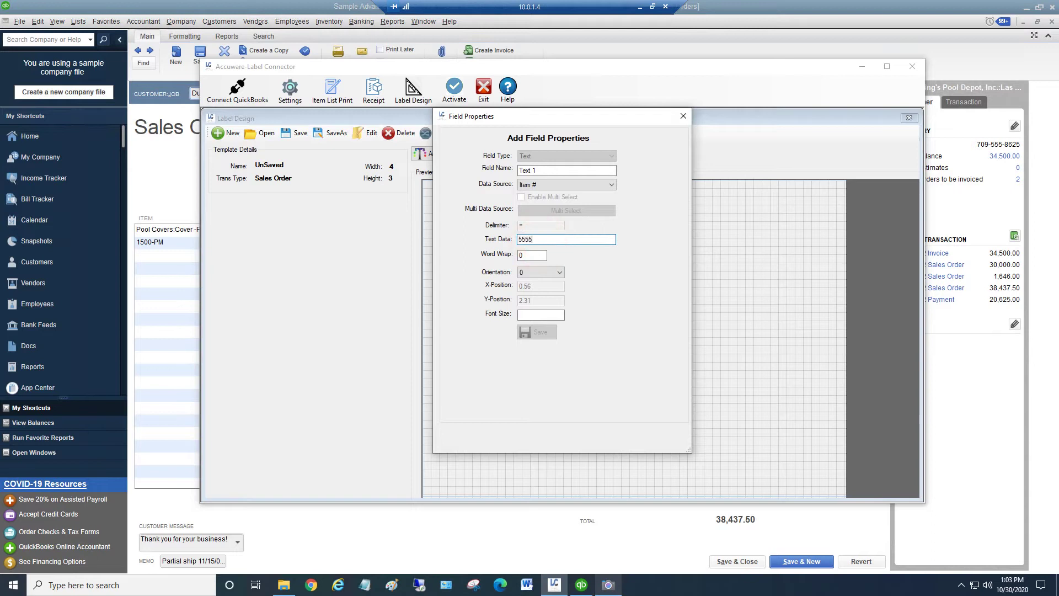
{"action": "type", "text": "5555555"}
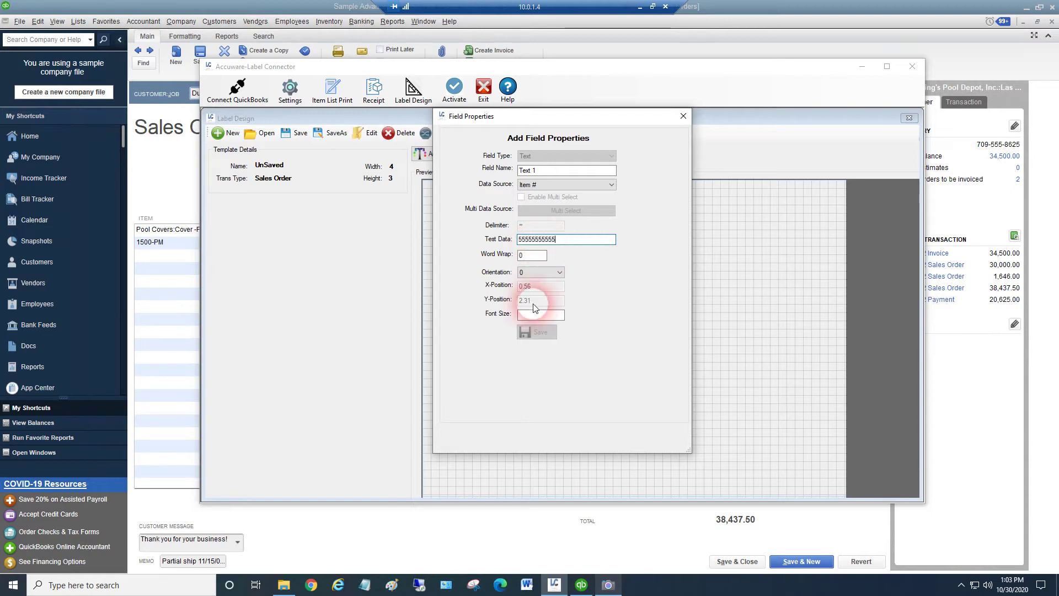
{"action": "left_click", "coordinate": [537, 320]}
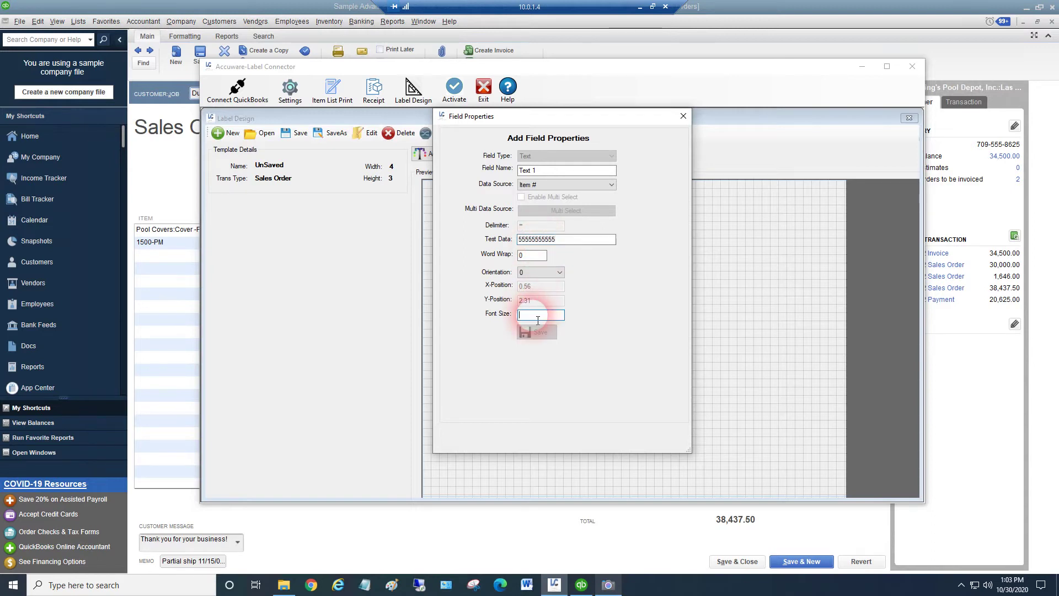
{"action": "type", "text": "16"}
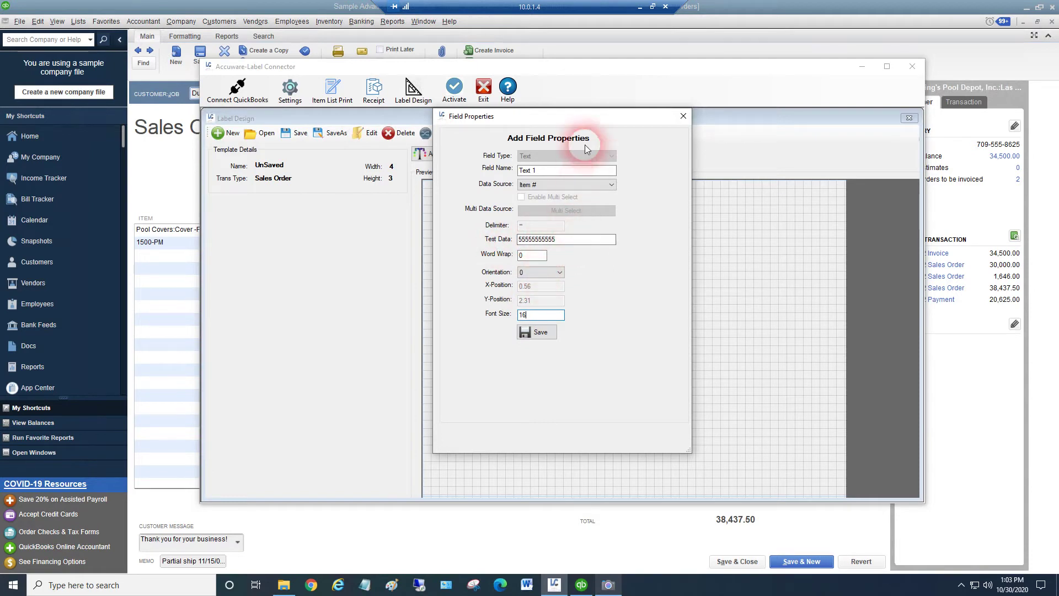
{"action": "left_click_drag", "start_coordinate": [591, 116], "coordinate": [595, 126]}
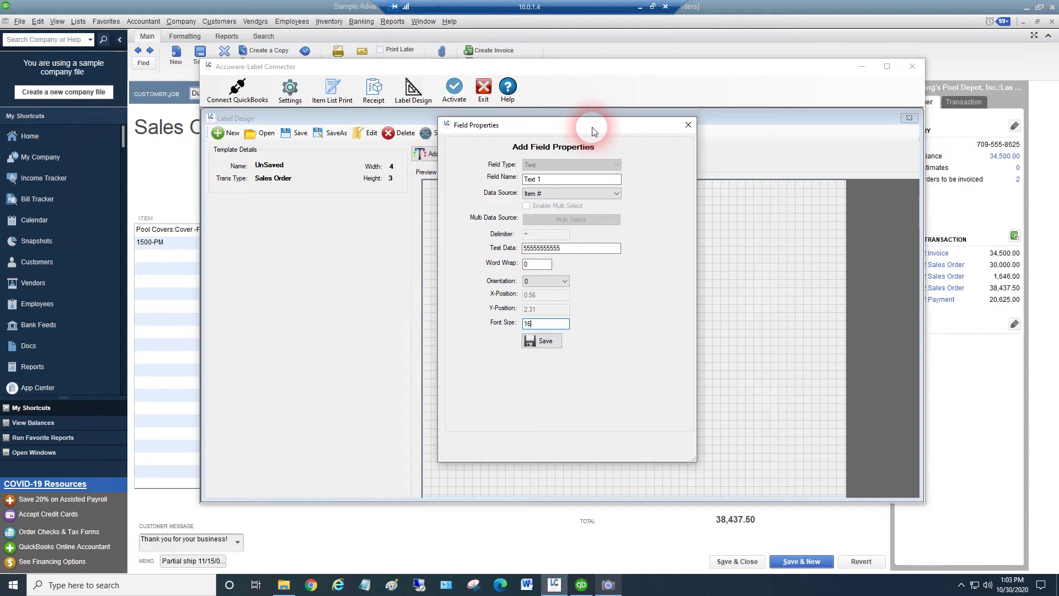
{"action": "left_click", "coordinate": [551, 342]}
Nudge the item number, then place a new text field named Desc sourcing Description
{"action": "left_click", "coordinate": [522, 243]}
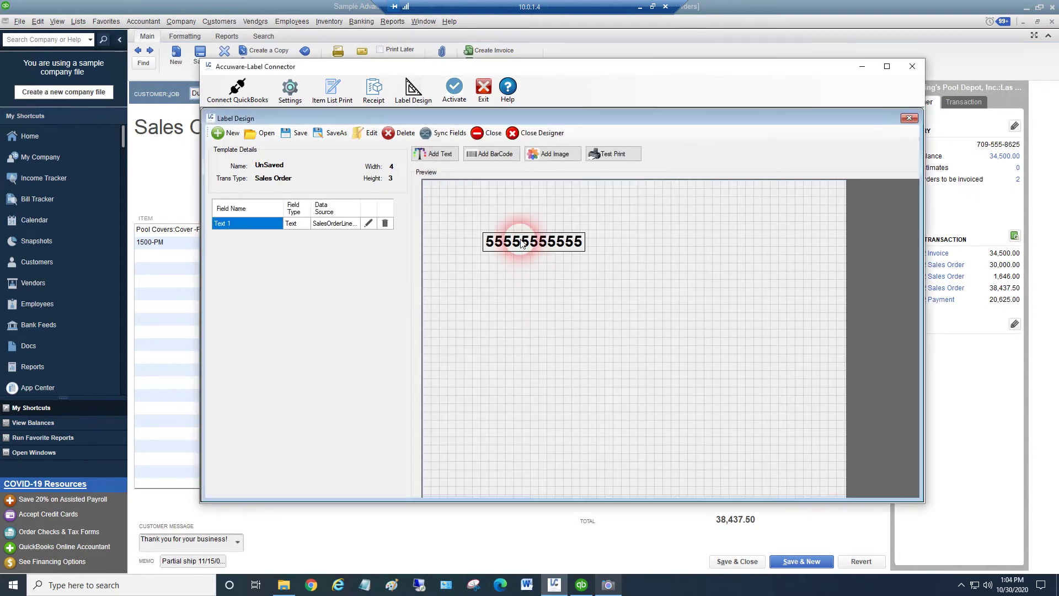
{"action": "mouse_move", "coordinate": [521, 243]}
{"action": "left_mouse_down"}
{"action": "mouse_move", "coordinate": [516, 227]}
{"action": "mouse_move", "coordinate": [525, 244]}
{"action": "mouse_move", "coordinate": [536, 237]}
{"action": "mouse_move", "coordinate": [519, 234]}
{"action": "mouse_move", "coordinate": [531, 236]}
{"action": "left_mouse_up"}
{"action": "left_click", "coordinate": [442, 157]}
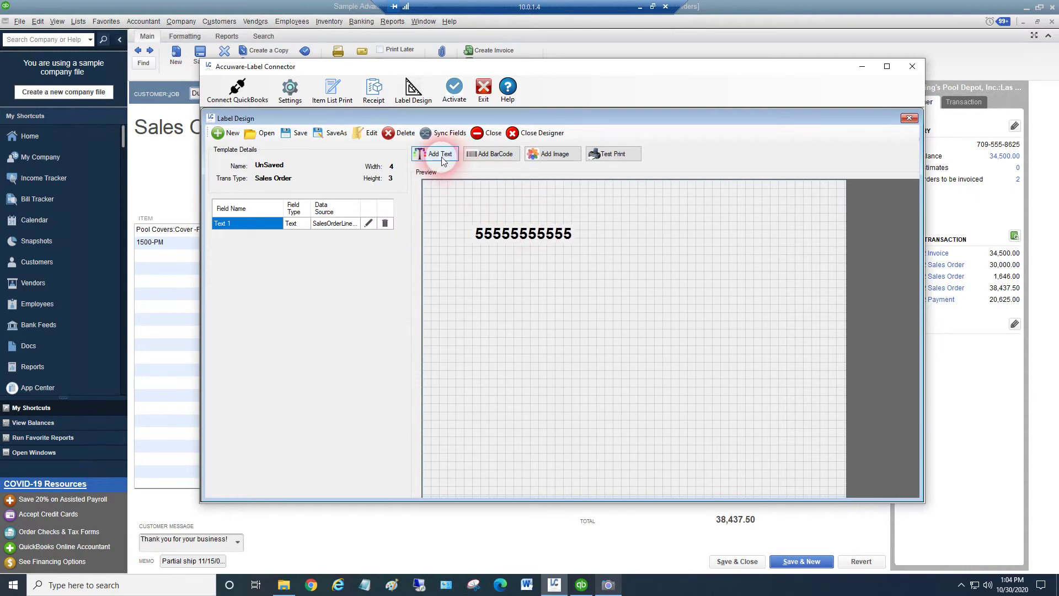
{"action": "left_click", "coordinate": [489, 301]}
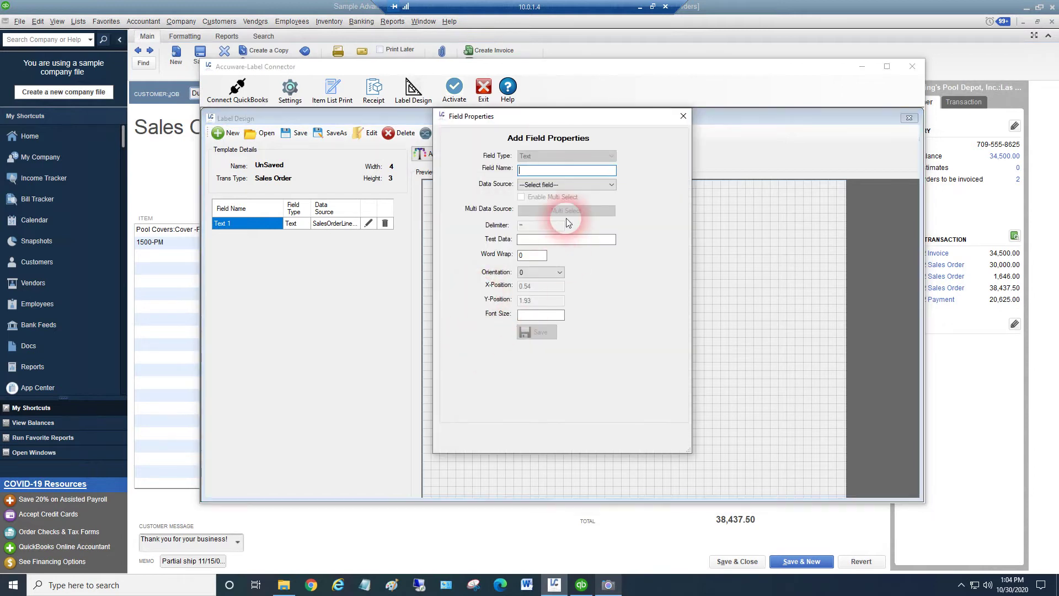
{"action": "left_click", "coordinate": [564, 188]}
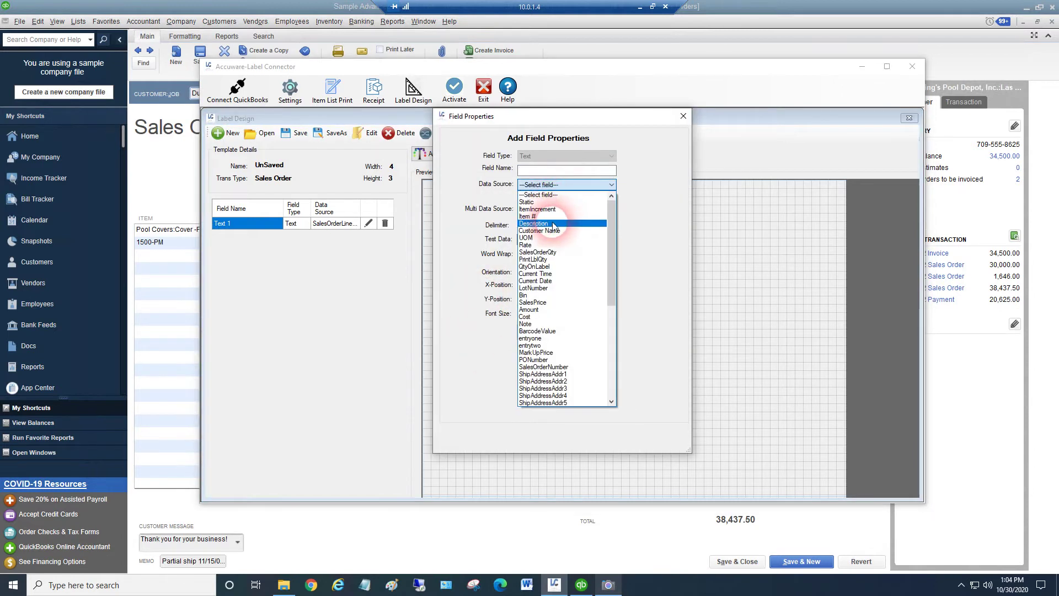
{"action": "left_click", "coordinate": [555, 226]}
{"action": "left_click", "coordinate": [552, 173]}
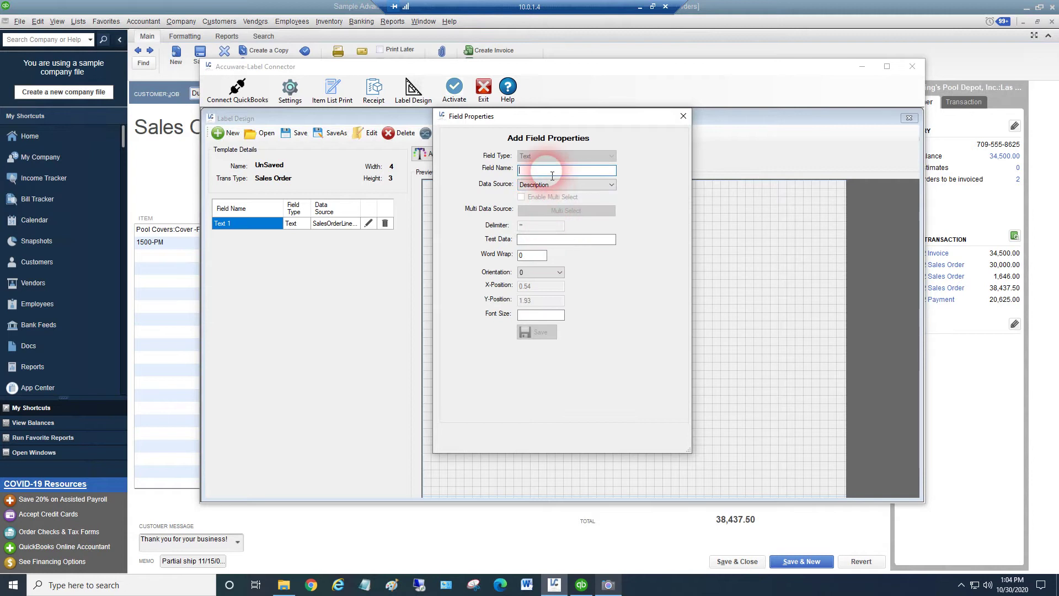
{"action": "type", "text": "Desc"}
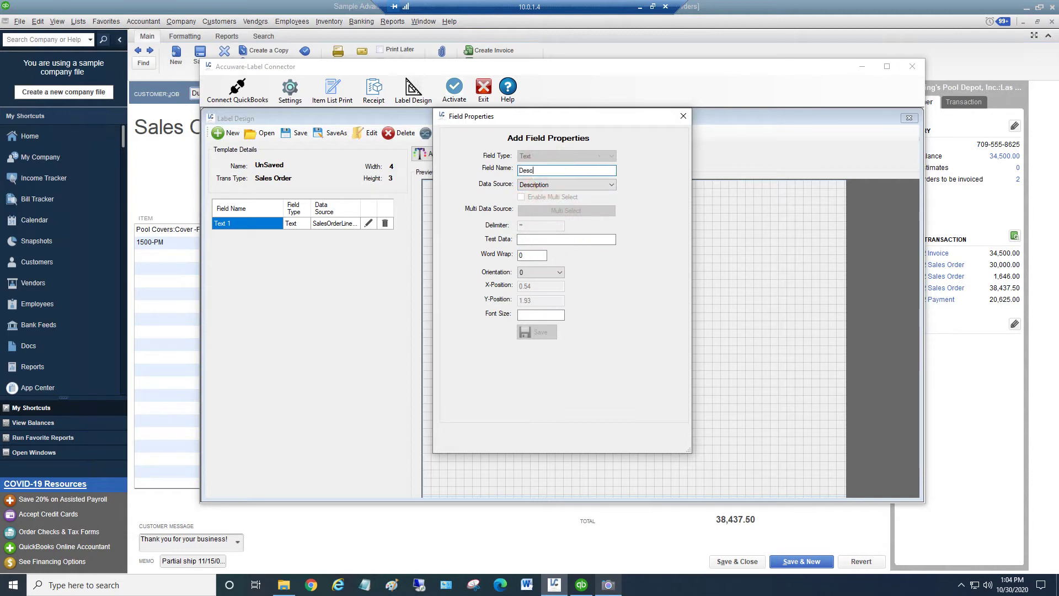
Give Desc sample description text, word wrap 25 and font size 14, and save it
{"action": "left_click", "coordinate": [535, 241]}
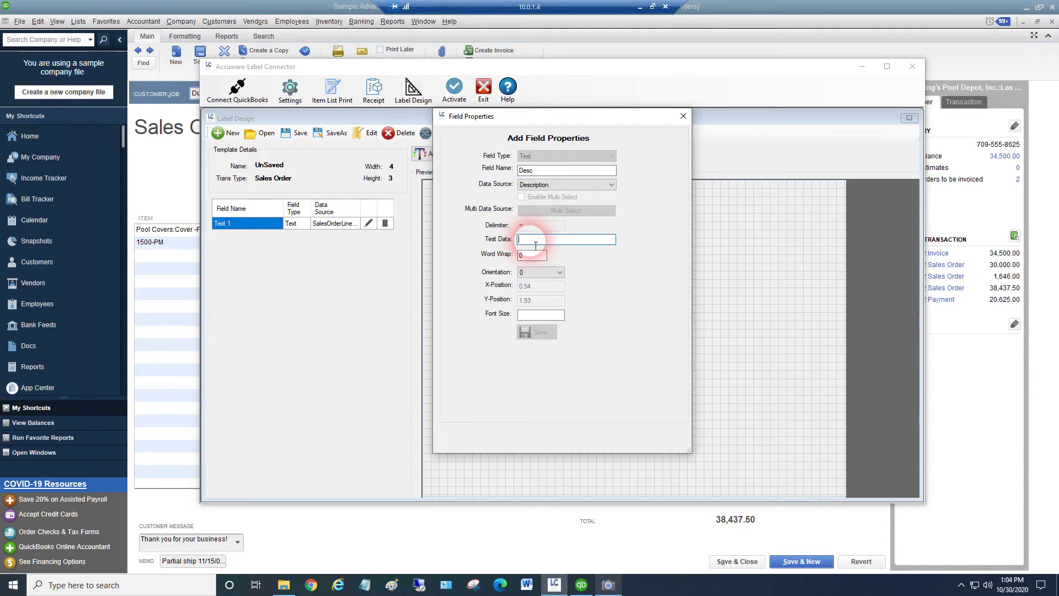
{"action": "type", "text": "This is an example for u"}
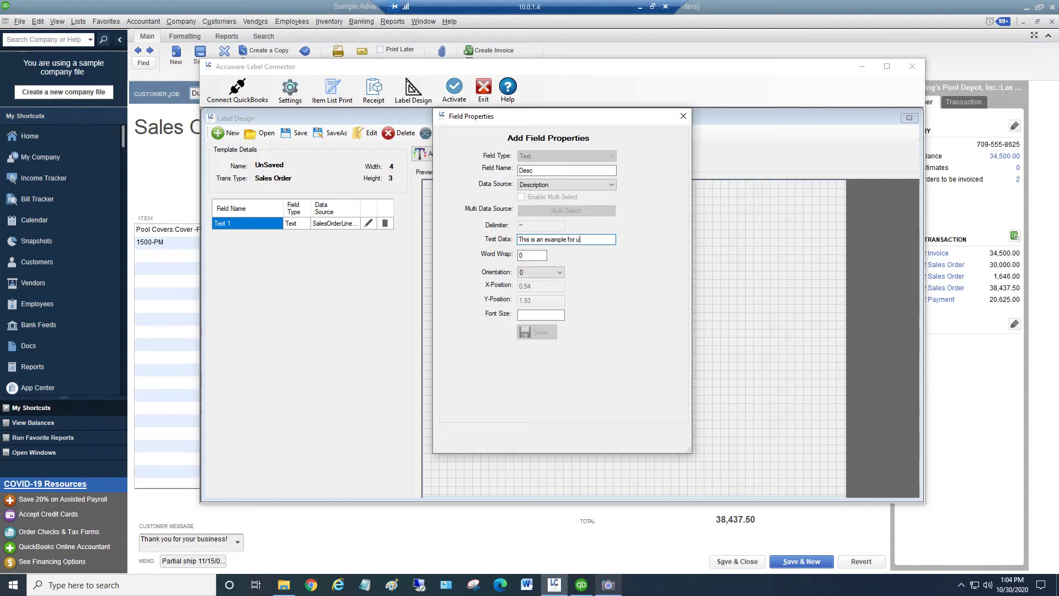
{"action": "type", "text": "the description"}
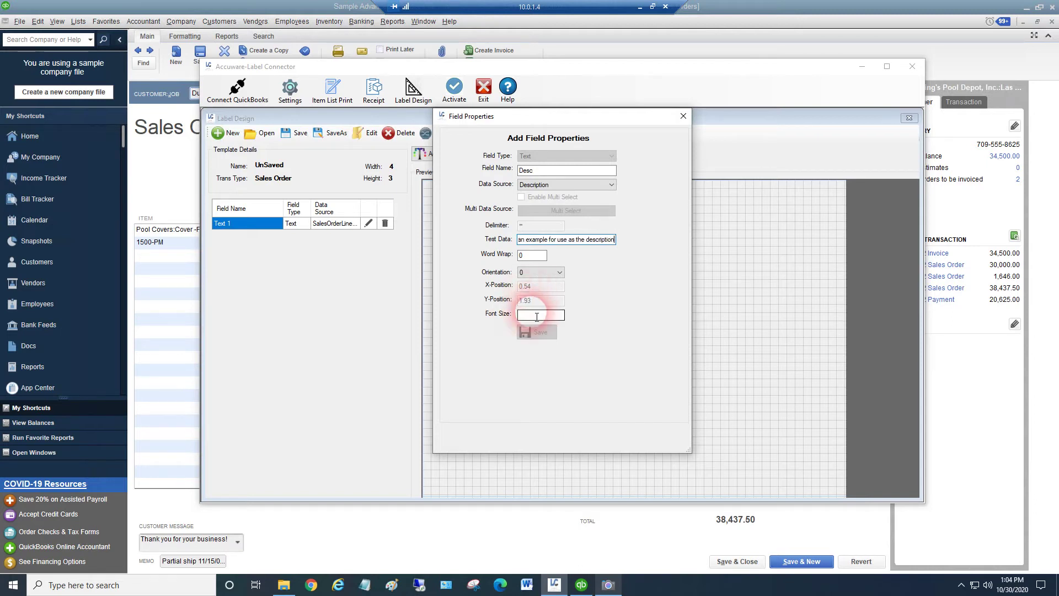
{"action": "left_click_drag", "start_coordinate": [537, 258], "coordinate": [523, 259]}
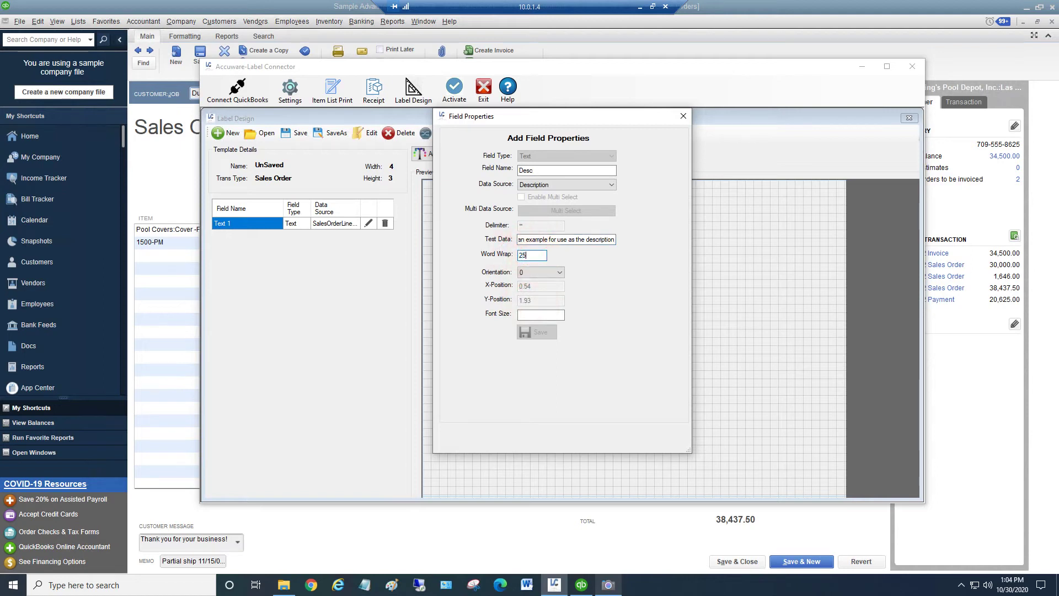
{"action": "left_click", "coordinate": [539, 319]}
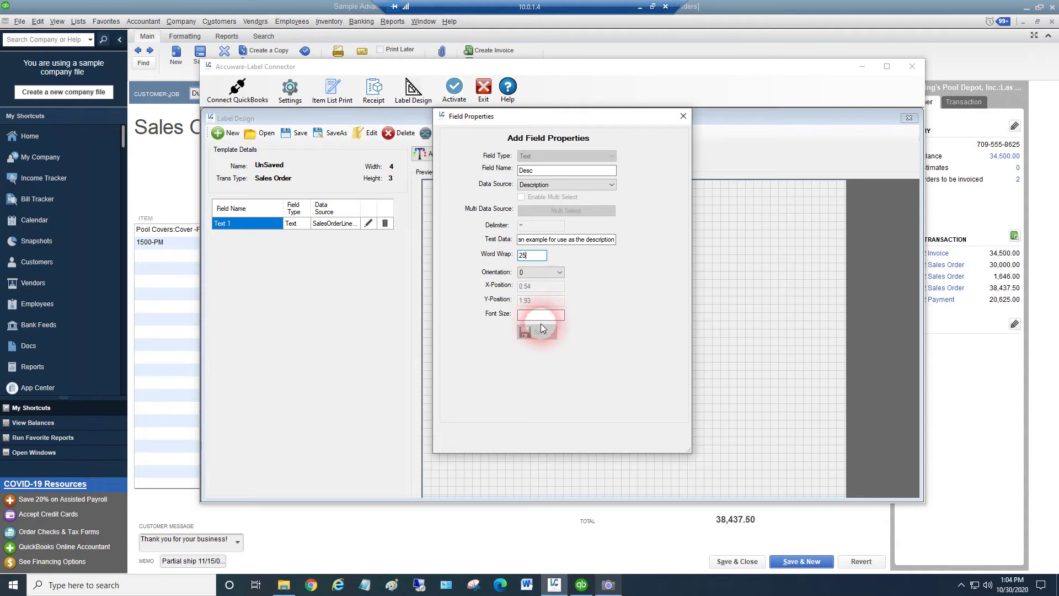
{"action": "type", "text": "14"}
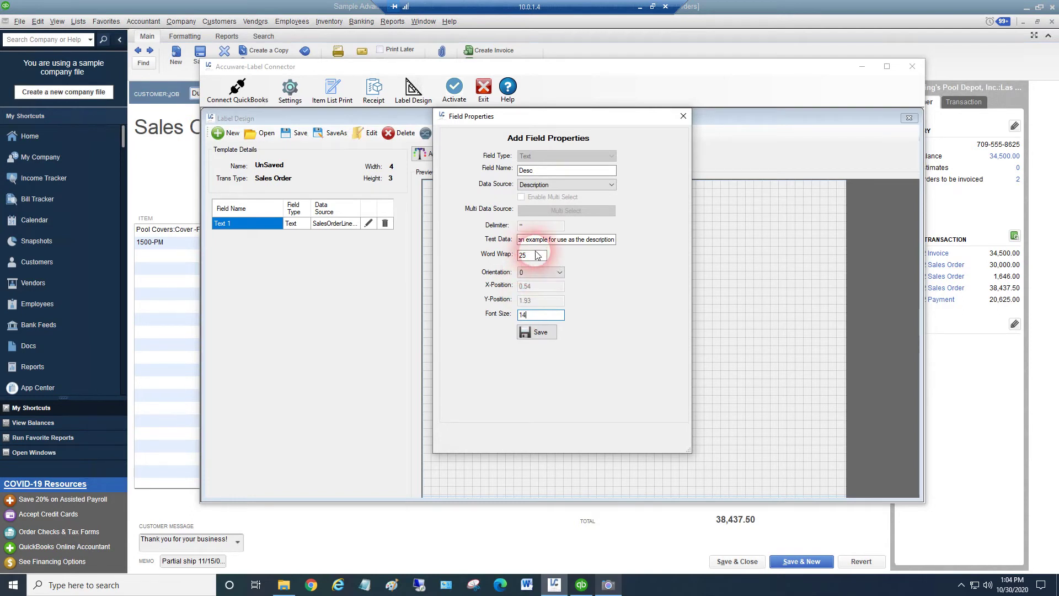
{"action": "left_click", "coordinate": [532, 334]}
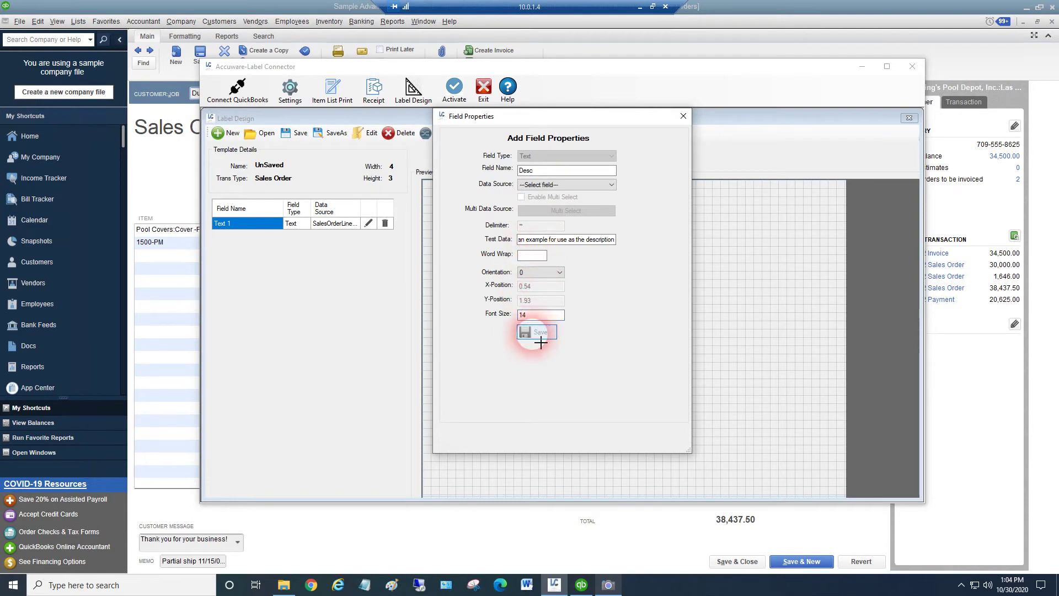
{"action": "mouse_move", "coordinate": [551, 293]}
{"action": "left_mouse_down"}
{"action": "mouse_move", "coordinate": [553, 305]}
{"action": "mouse_move", "coordinate": [542, 293]}
{"action": "left_mouse_up"}
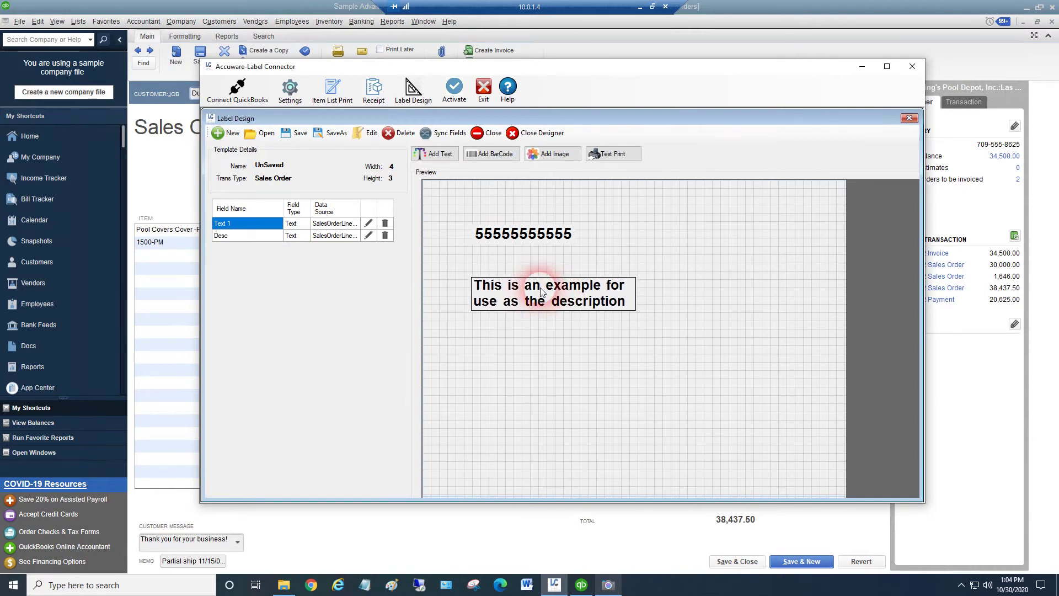
Widen Desc's word wrap to 35 and reposition the item number and description
{"action": "right_click", "coordinate": [542, 292]}
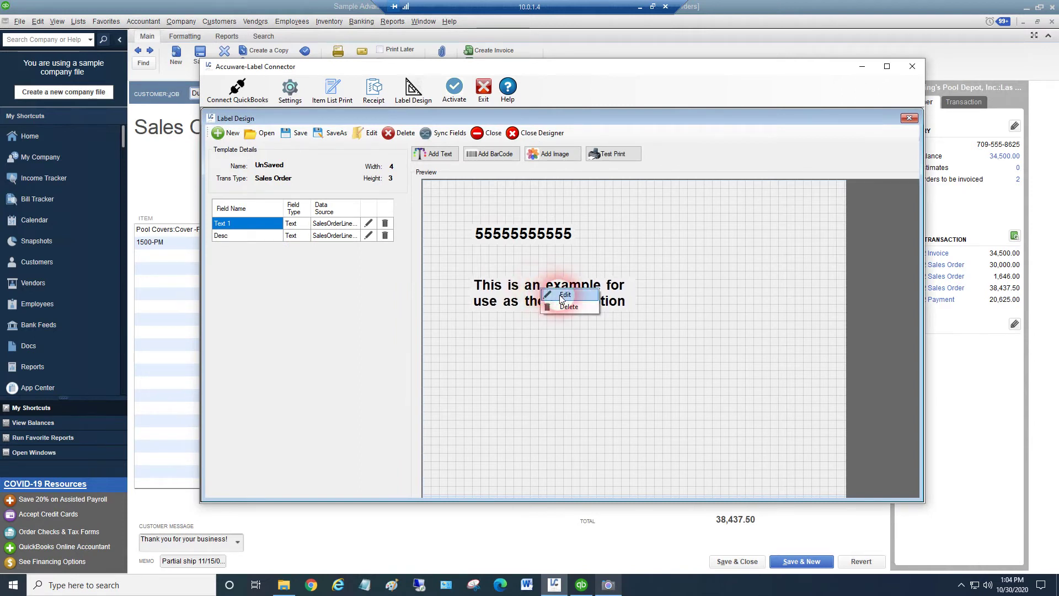
{"action": "left_click", "coordinate": [562, 295]}
{"action": "double_click", "coordinate": [529, 256]}
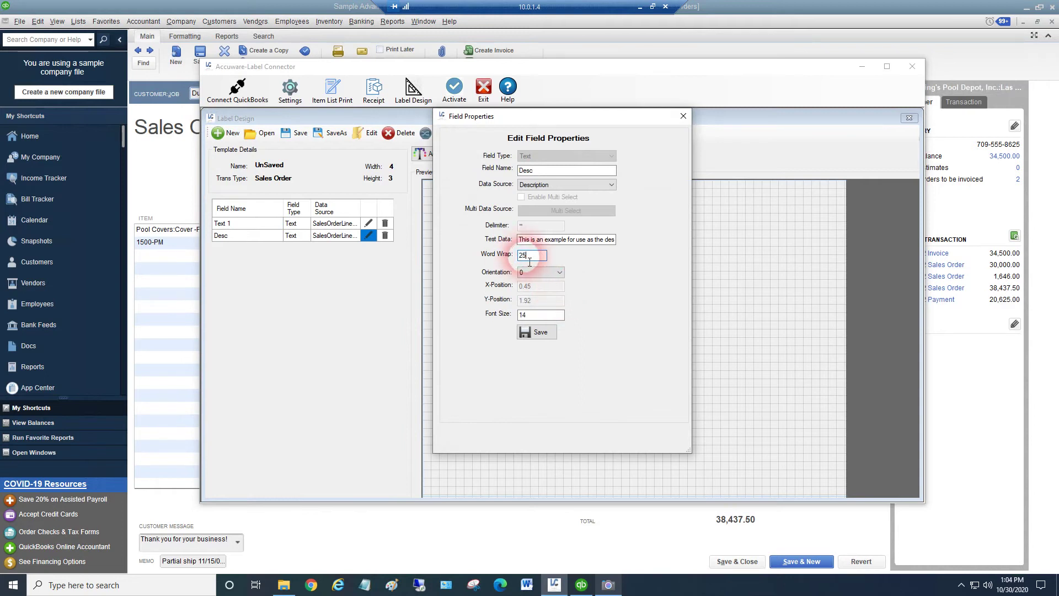
{"action": "type", "text": "35"}
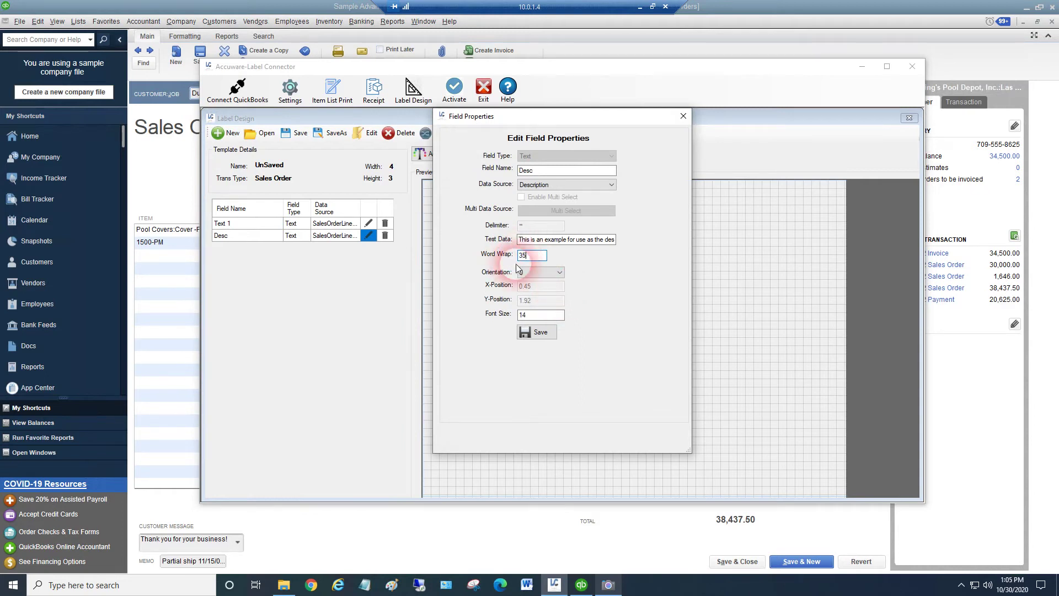
{"action": "left_click", "coordinate": [537, 333]}
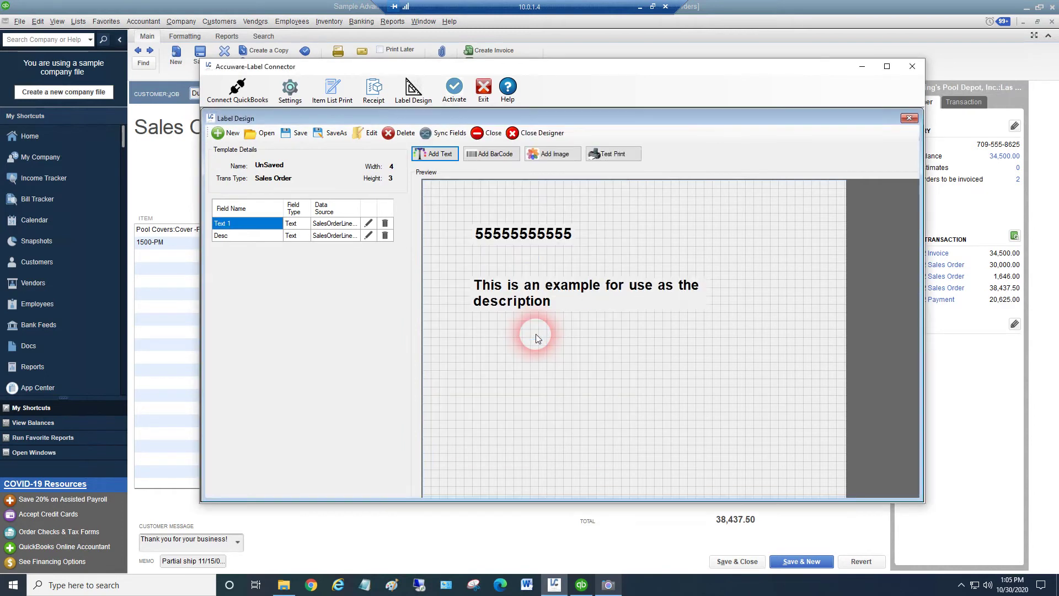
{"action": "left_click_drag", "start_coordinate": [583, 287], "coordinate": [586, 284]}
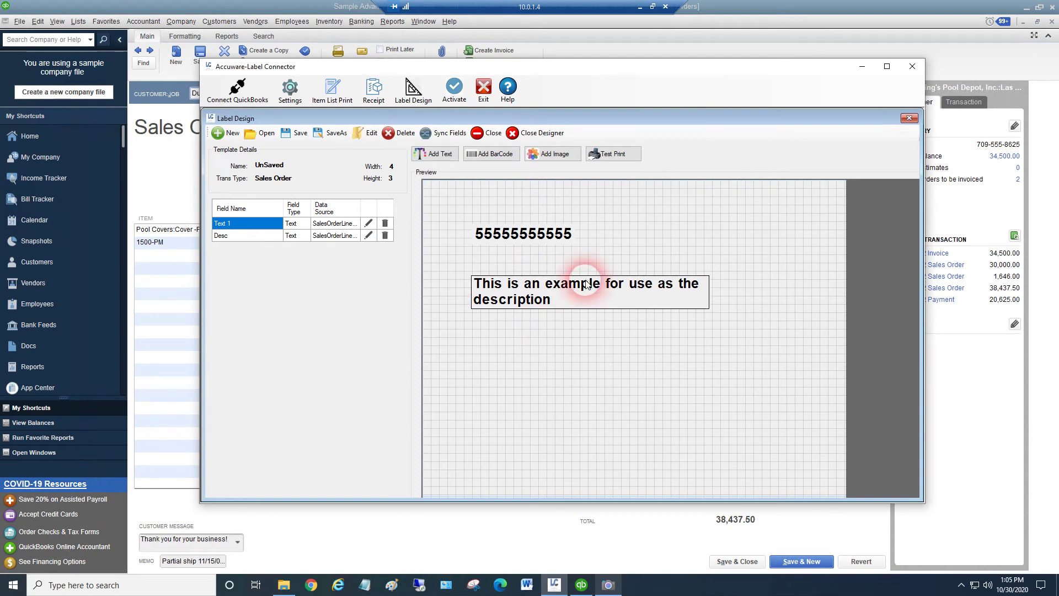
{"action": "left_click", "coordinate": [532, 241]}
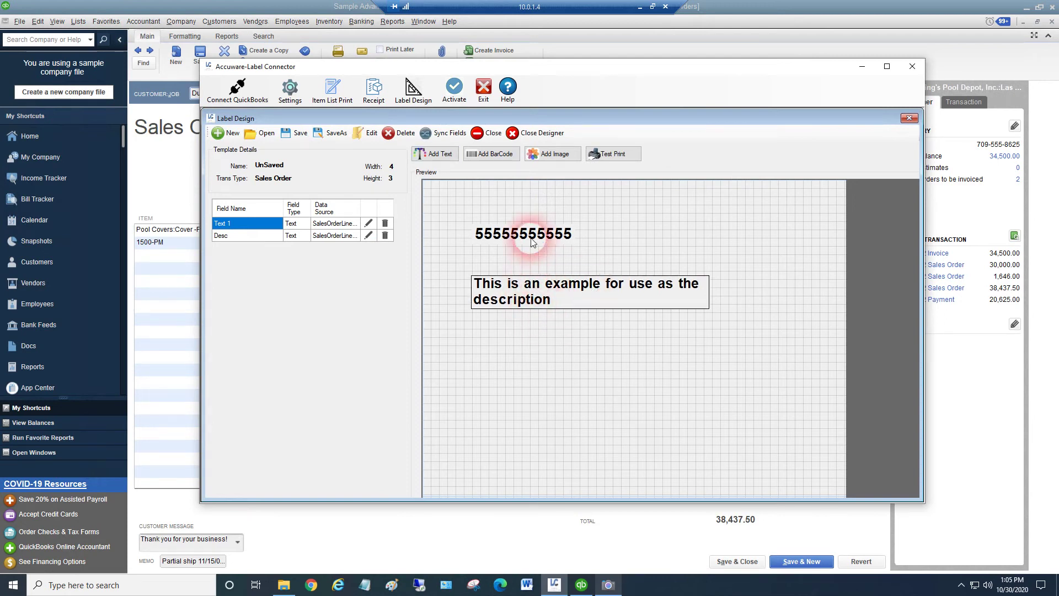
{"action": "left_click_drag", "start_coordinate": [531, 241], "coordinate": [527, 238]}
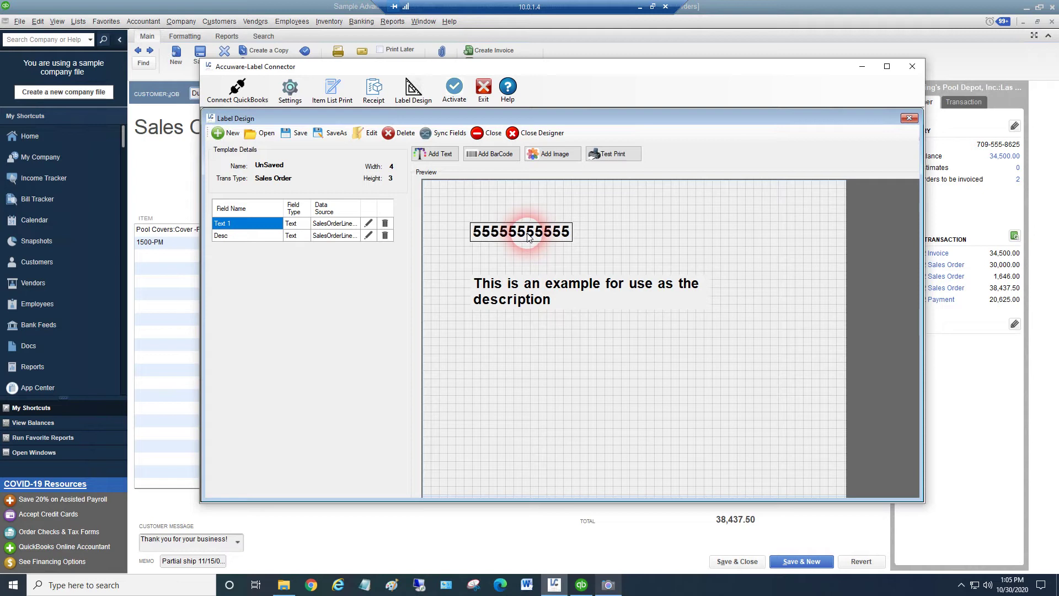
{"action": "left_click_drag", "start_coordinate": [537, 290], "coordinate": [535, 280]}
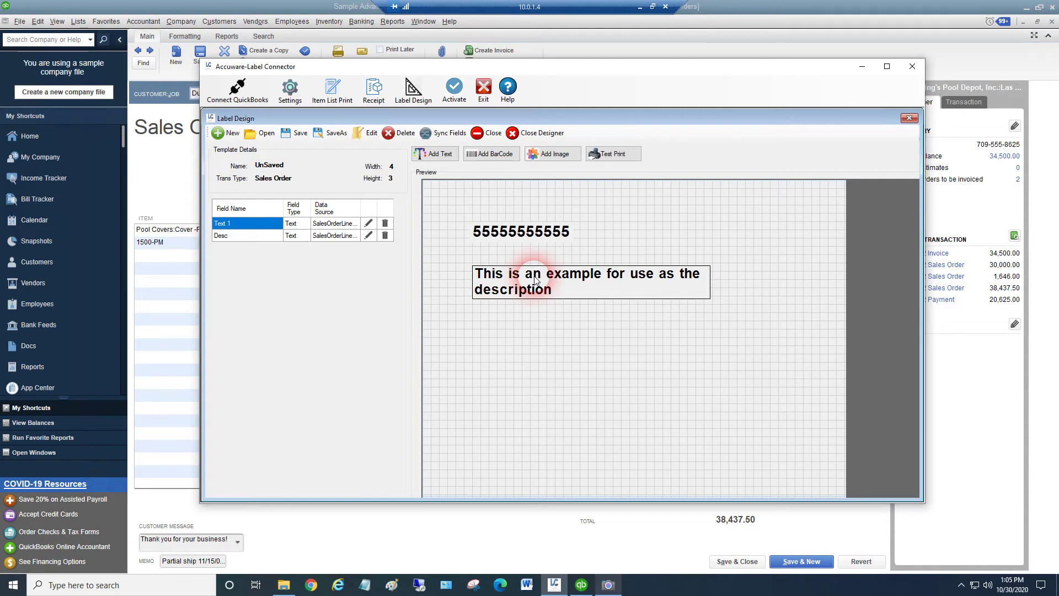
Add a barcode below the description sourcing SalesOrderNumber, test data 555555, named Barcode1
{"action": "left_click", "coordinate": [494, 157]}
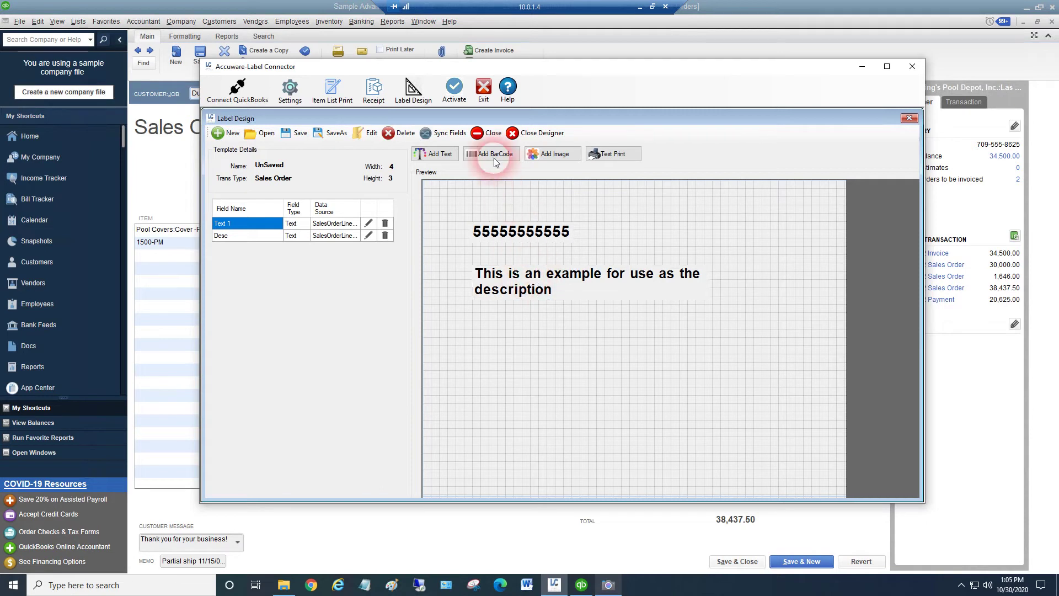
{"action": "left_click", "coordinate": [487, 384]}
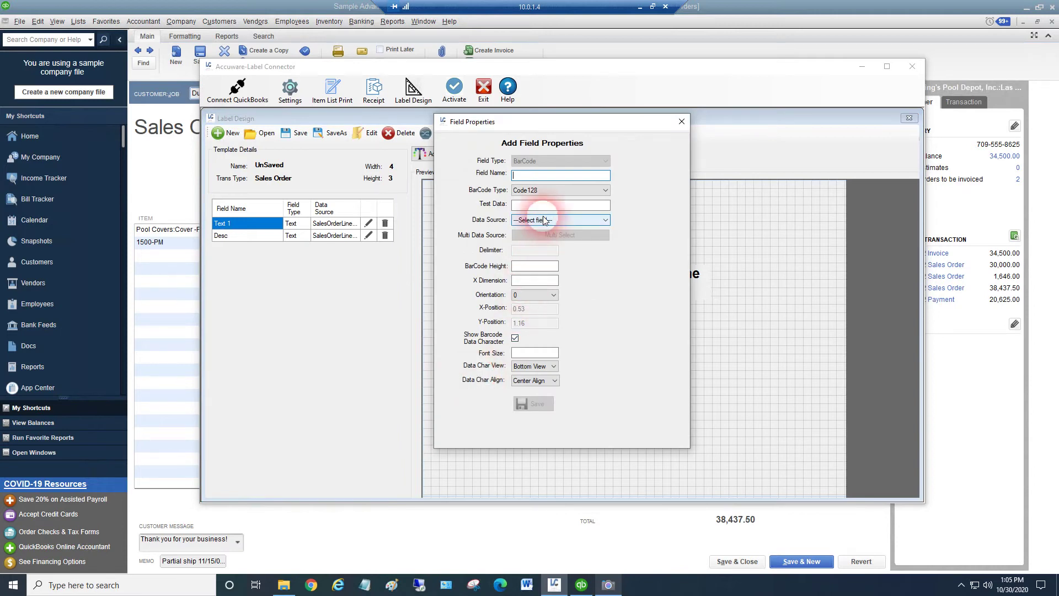
{"action": "left_click", "coordinate": [544, 220]}
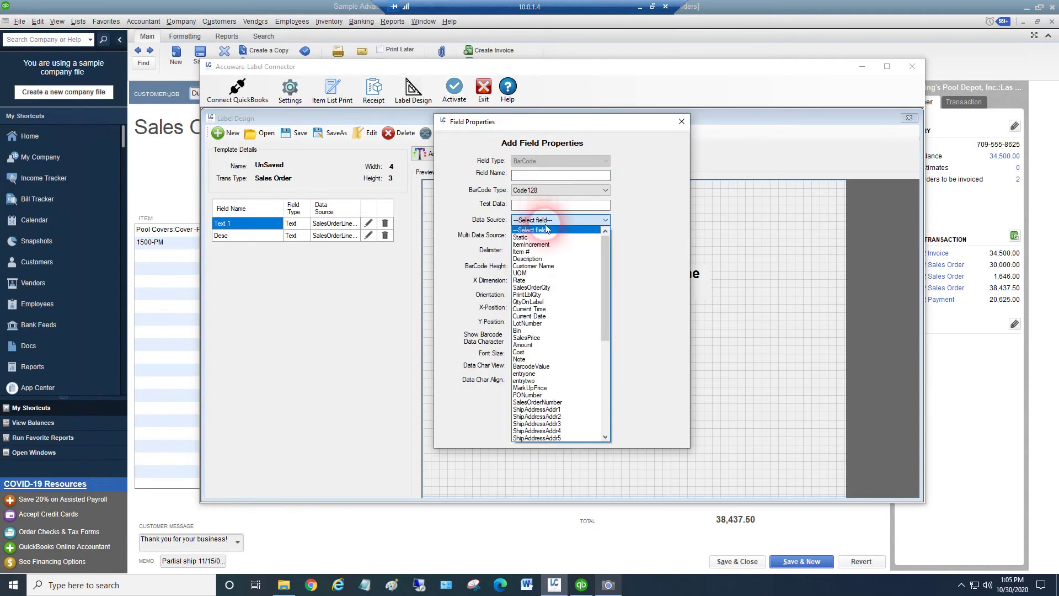
{"action": "scroll", "coordinate": [601, 299], "scroll_direction": "down", "scroll_amount": 1}
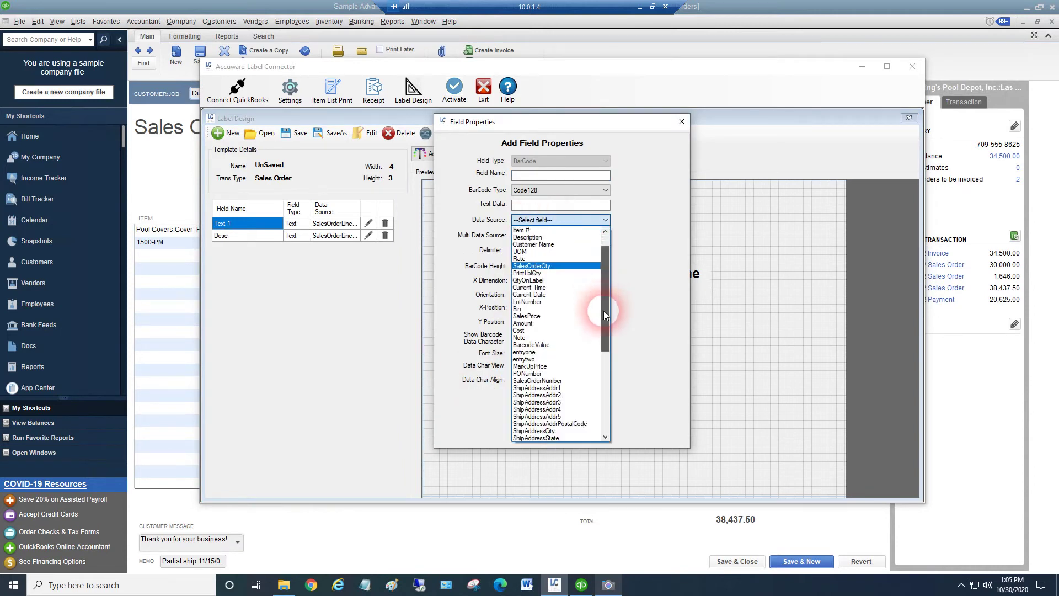
{"action": "left_click", "coordinate": [553, 381]}
{"action": "left_click", "coordinate": [536, 208]}
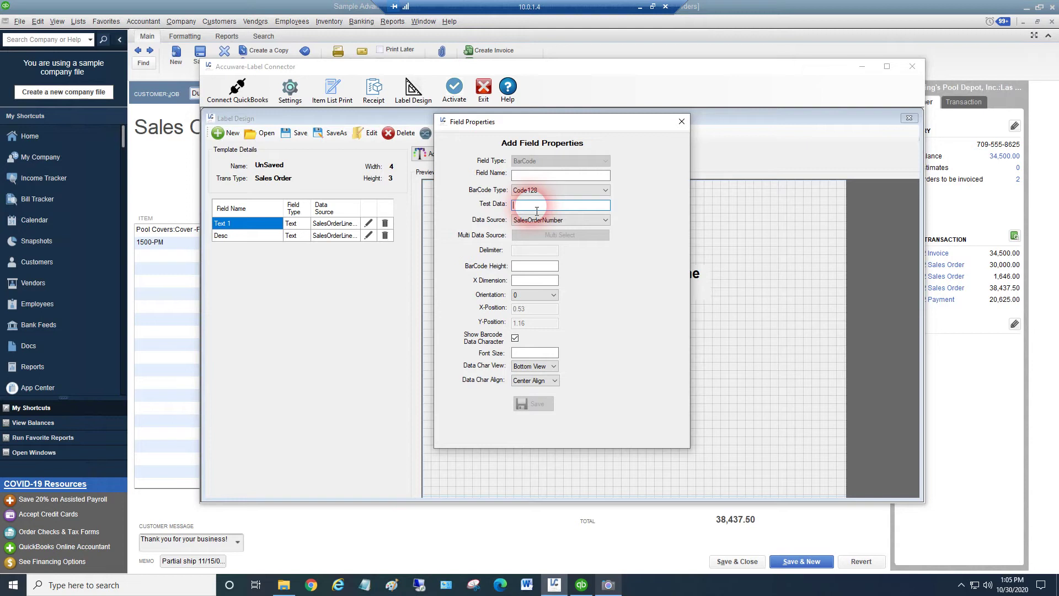
{"action": "type", "text": "555555"}
{"action": "left_click", "coordinate": [528, 178]}
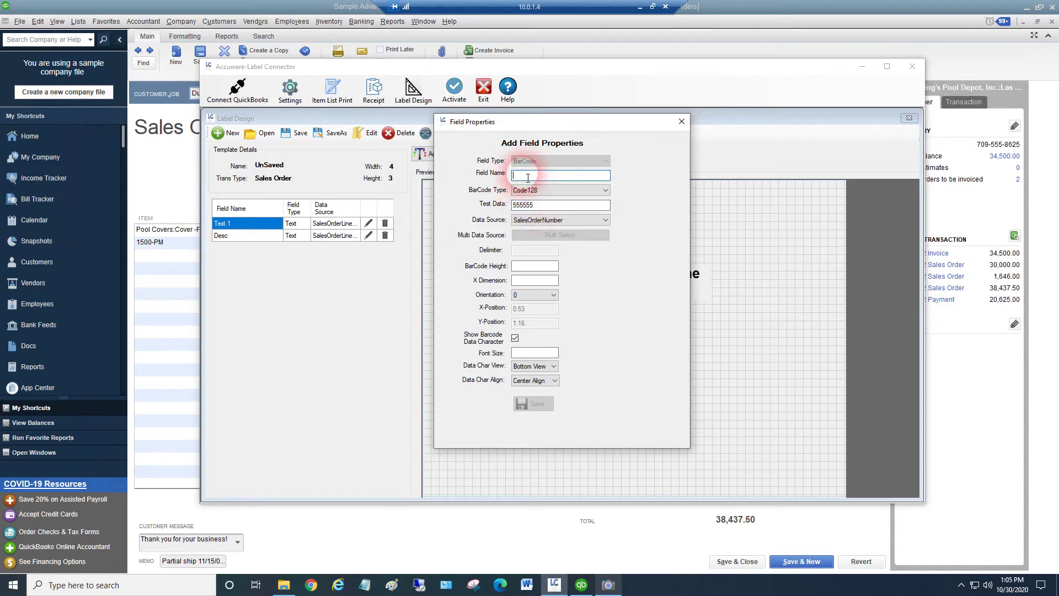
{"action": "type", "text": "Barcode1"}
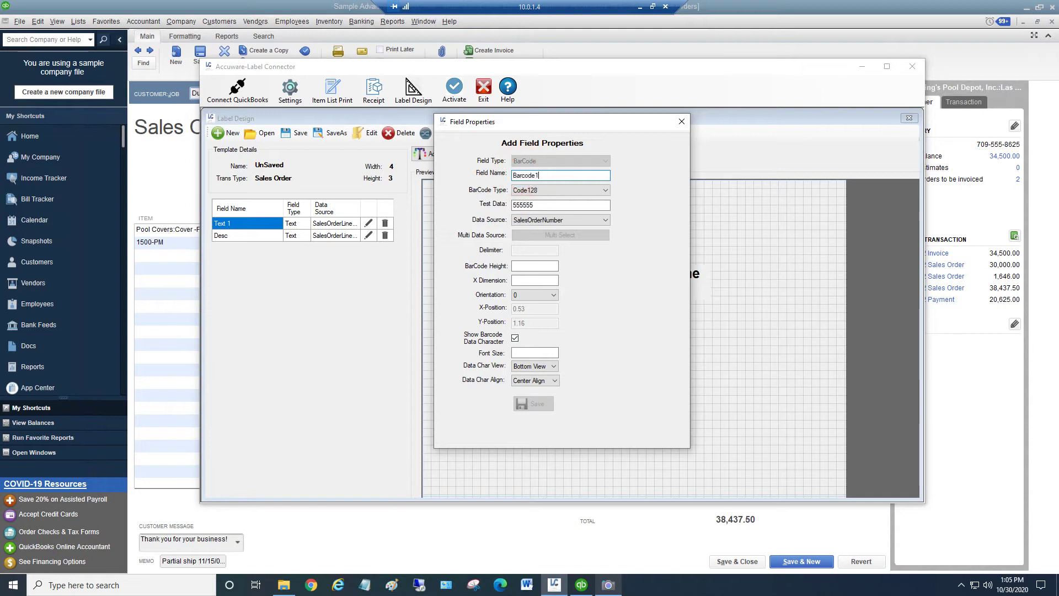
Set the barcode height 1, X dimension 2.5, font 12, digits below and centred, and save
{"action": "left_click", "coordinate": [526, 268]}
{"action": "type", "text": "1"}
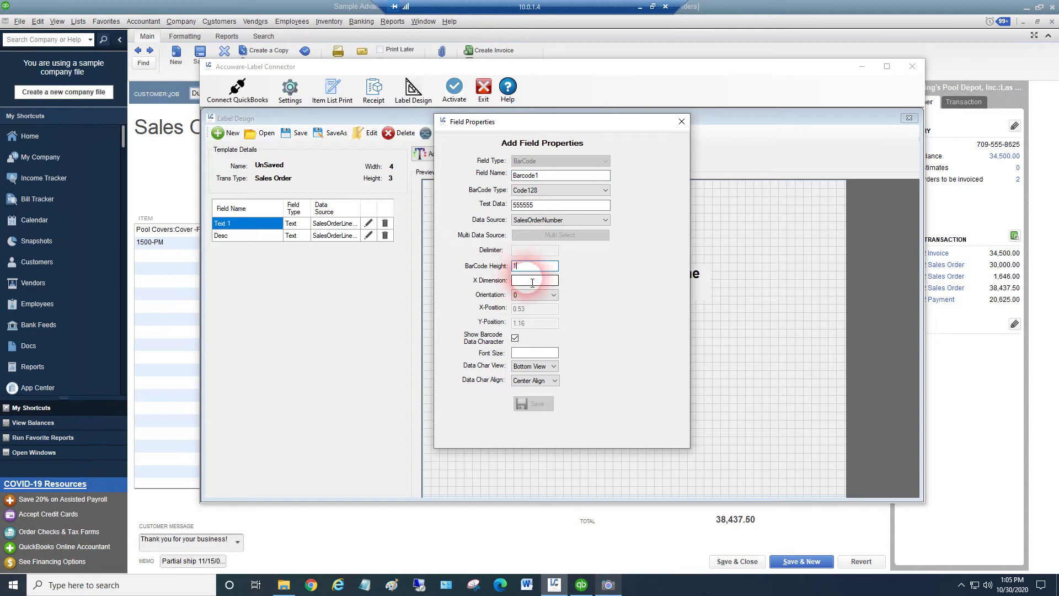
{"action": "left_click", "coordinate": [532, 282]}
{"action": "type", "text": "2"}
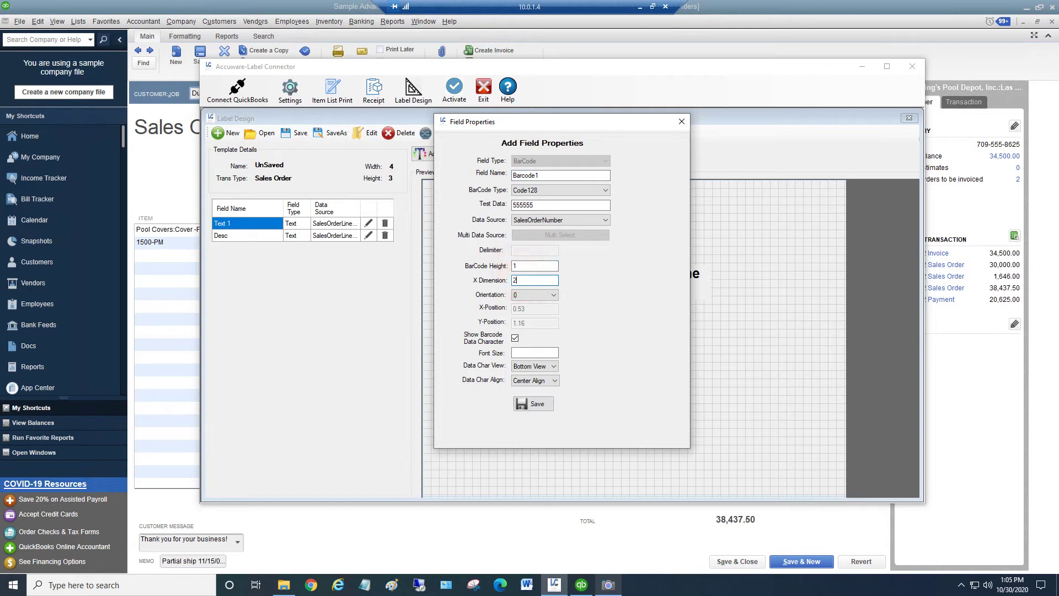
{"action": "type", "text": ".5"}
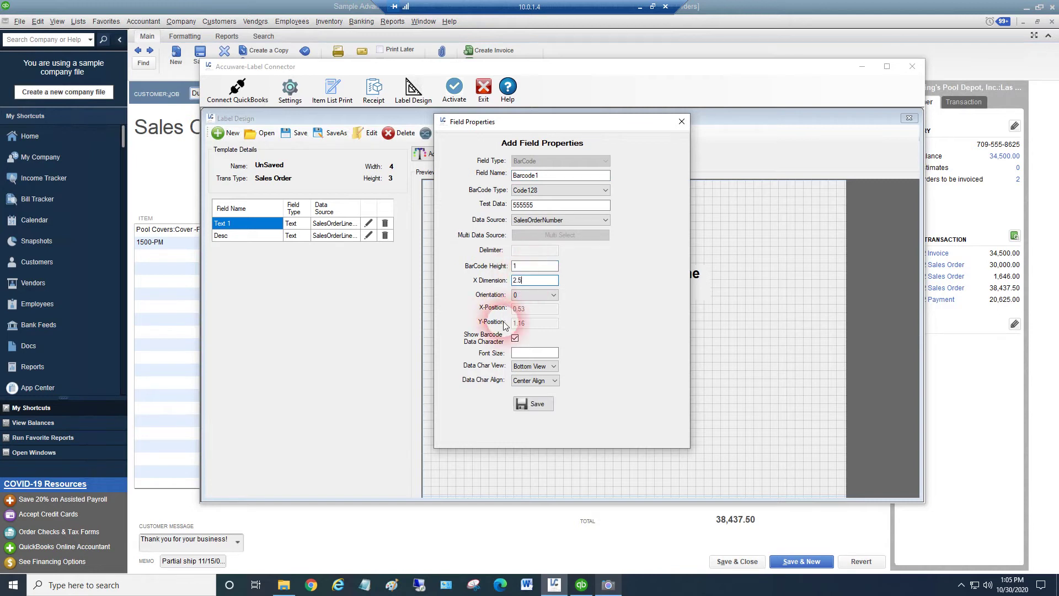
{"action": "left_click", "coordinate": [528, 353]}
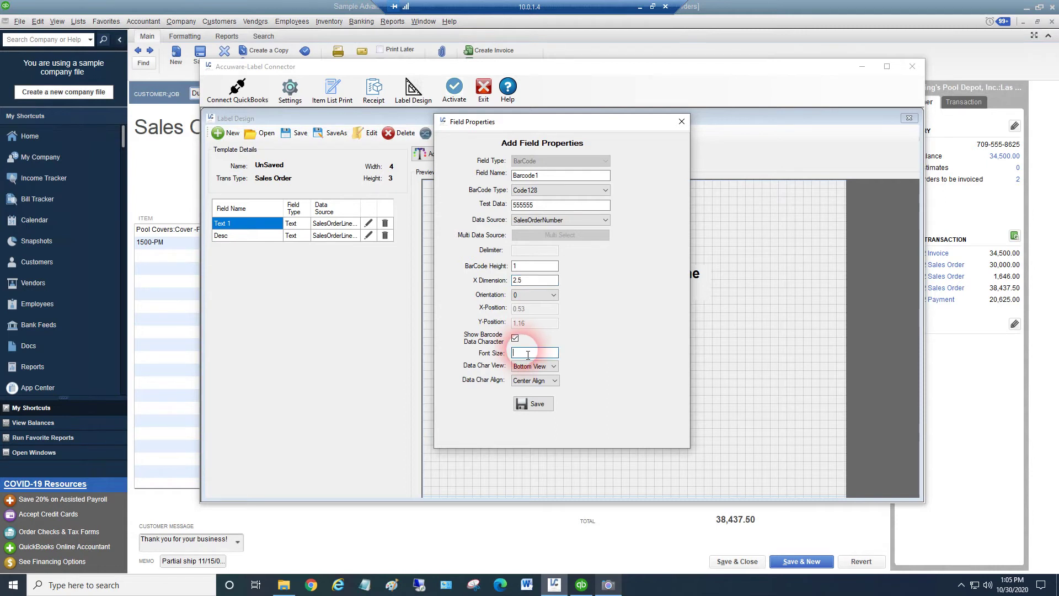
{"action": "type", "text": "12"}
{"action": "left_click", "coordinate": [528, 368]}
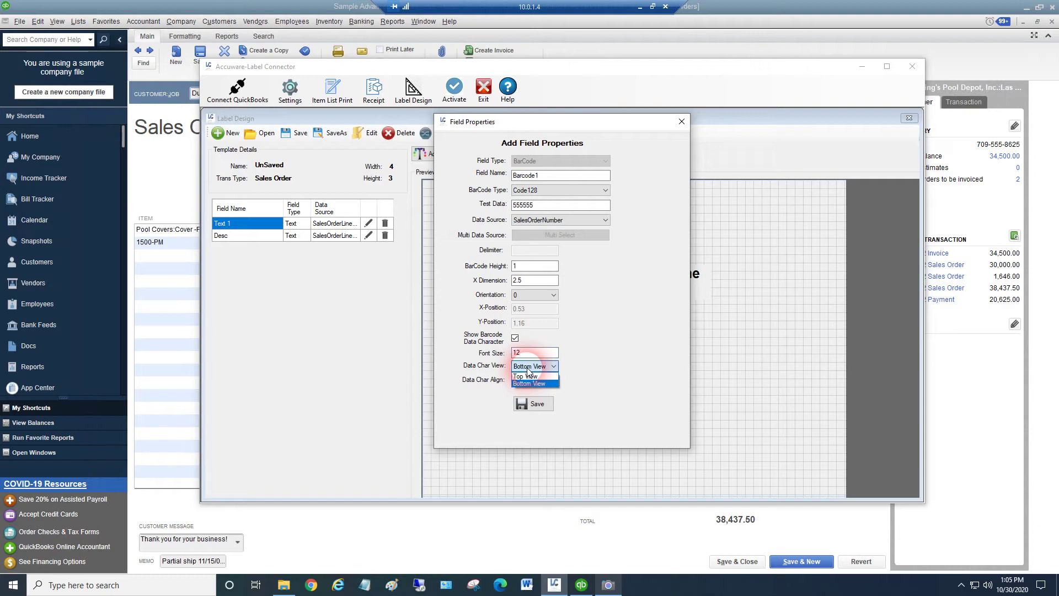
{"action": "left_click", "coordinate": [528, 368]}
{"action": "left_click", "coordinate": [523, 381]}
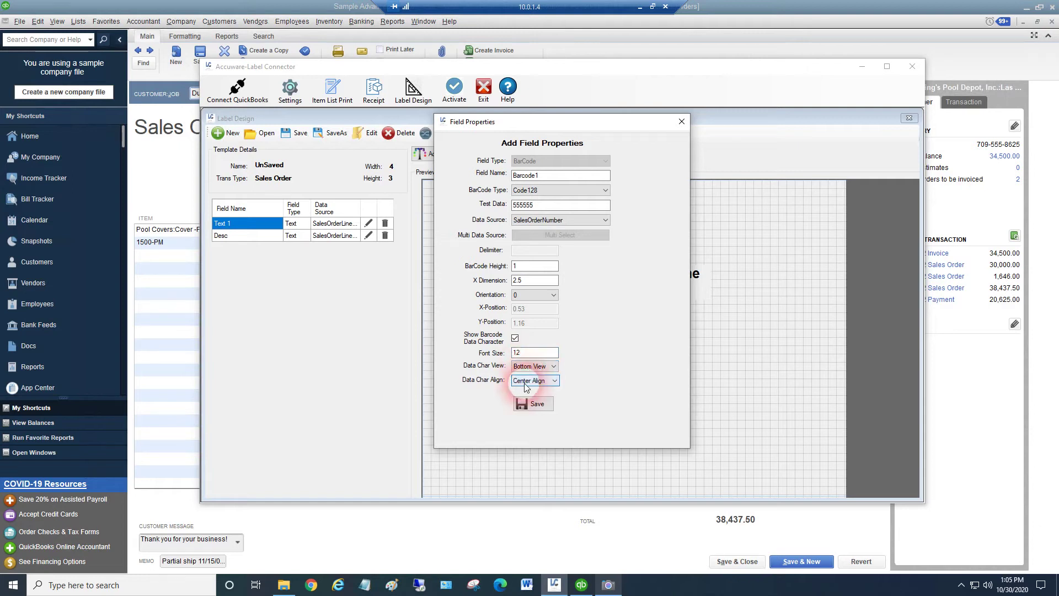
{"action": "left_click", "coordinate": [522, 384]}
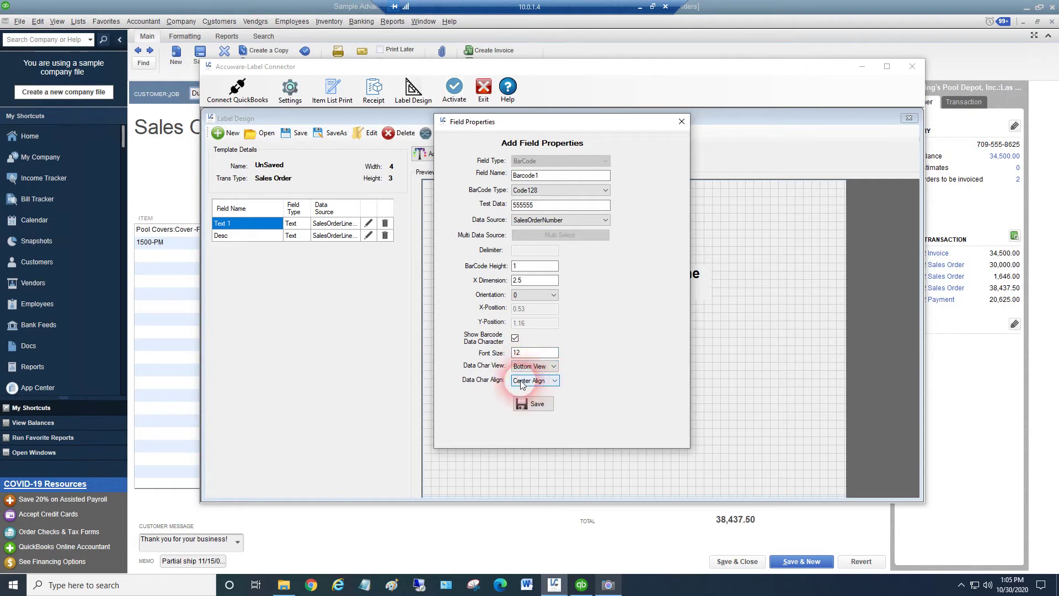
{"action": "left_click", "coordinate": [539, 381]}
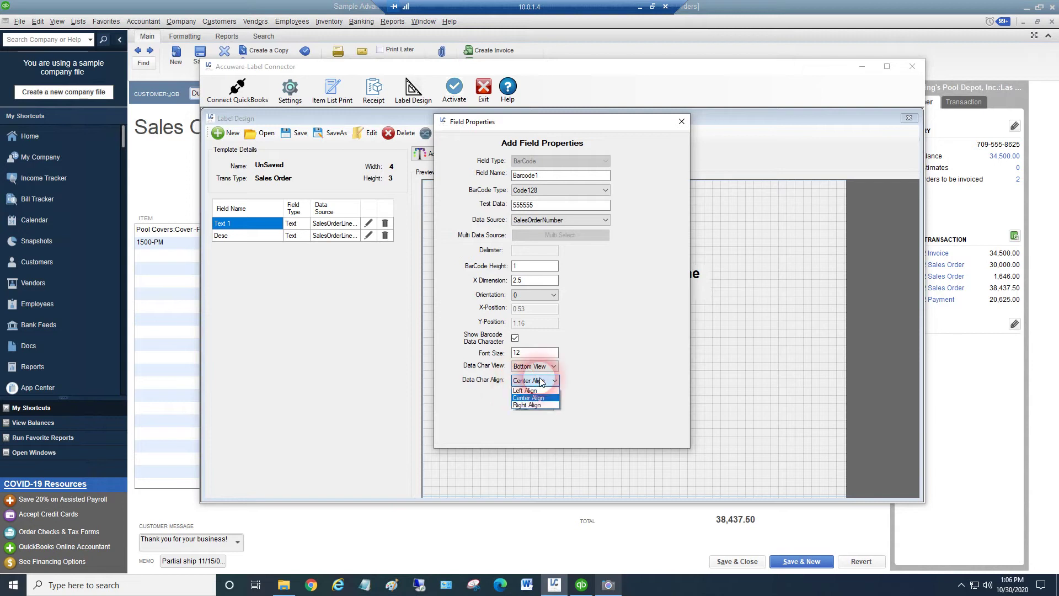
{"action": "left_click", "coordinate": [541, 382]}
{"action": "left_click", "coordinate": [533, 412]}
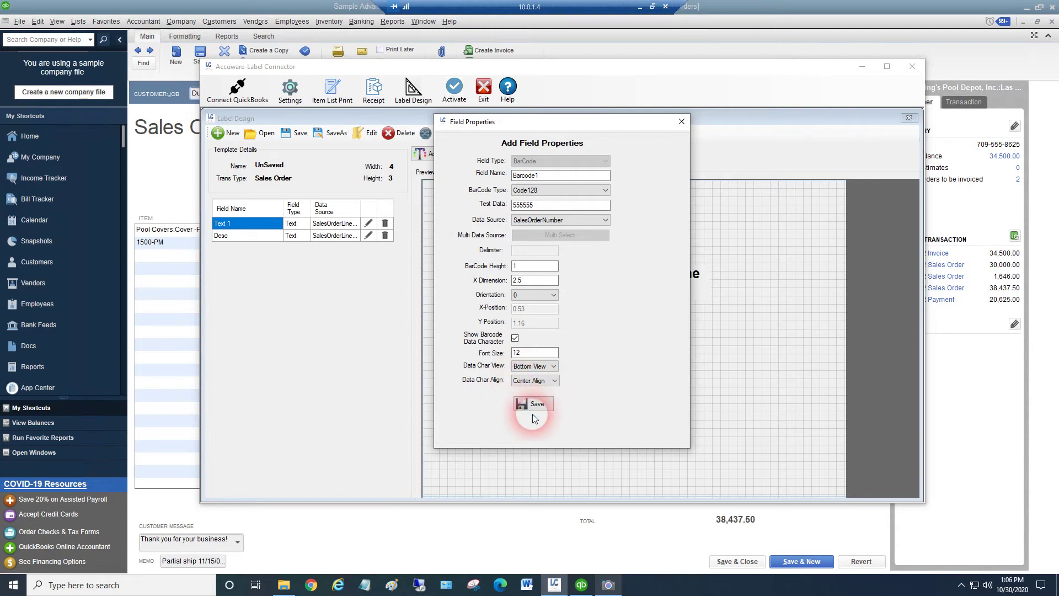
{"action": "left_click", "coordinate": [534, 403]}
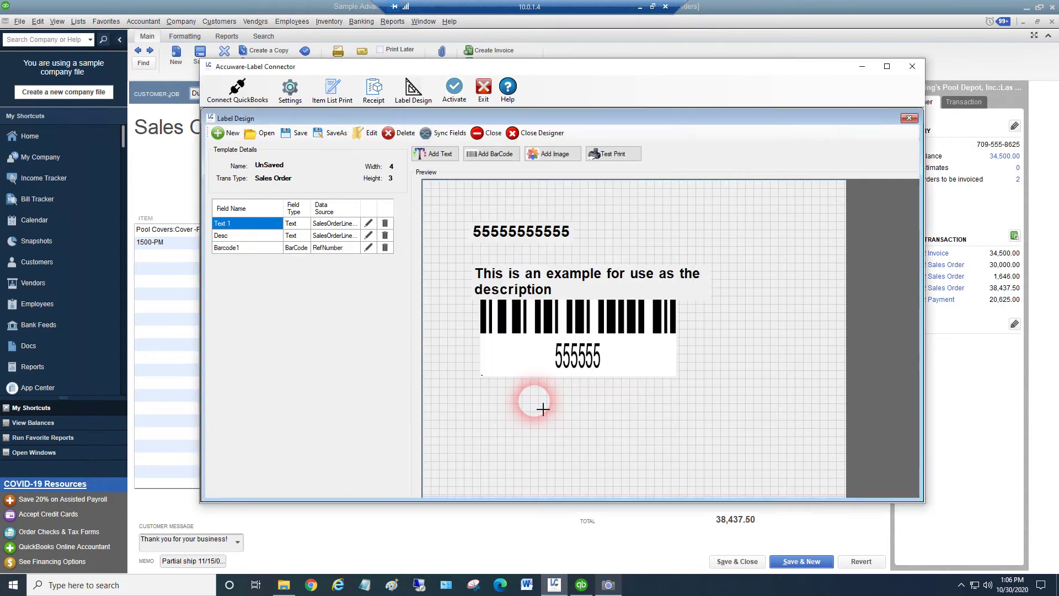
Drag the barcode, description and item number lower on the label
{"action": "left_click_drag", "start_coordinate": [575, 331], "coordinate": [571, 386]}
{"action": "left_click", "coordinate": [688, 368]}
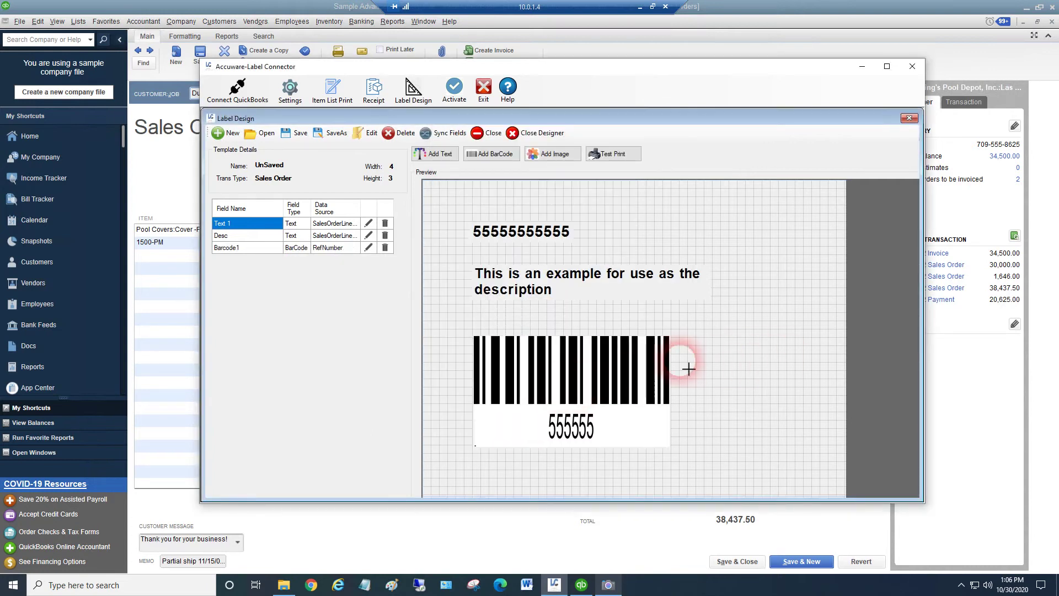
{"action": "left_click_drag", "start_coordinate": [591, 375], "coordinate": [589, 433]}
{"action": "left_click_drag", "start_coordinate": [557, 281], "coordinate": [554, 356]}
{"action": "left_click", "coordinate": [523, 235]}
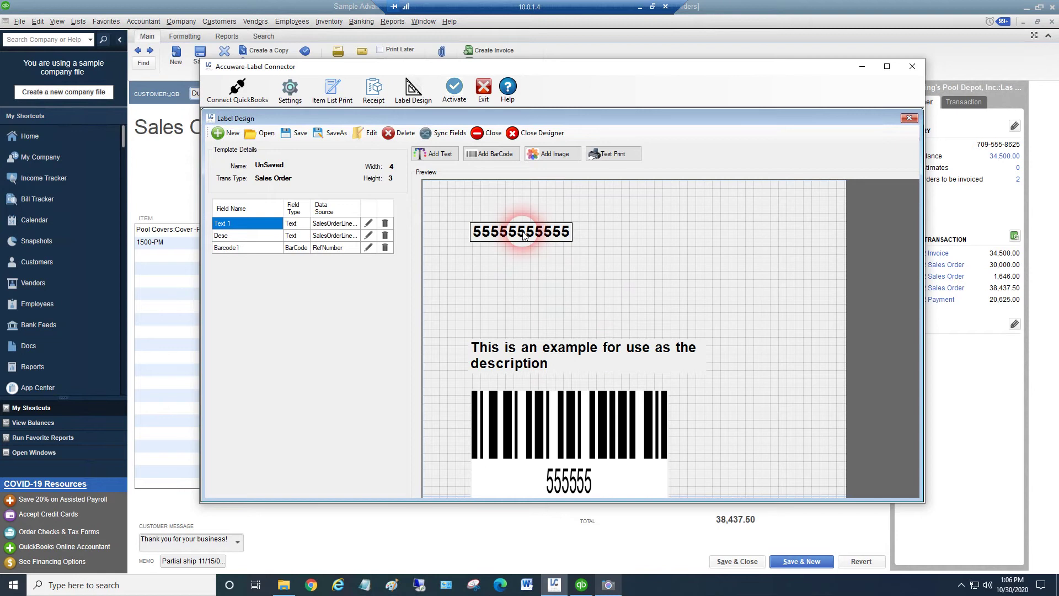
{"action": "left_click_drag", "start_coordinate": [523, 235], "coordinate": [525, 323]}
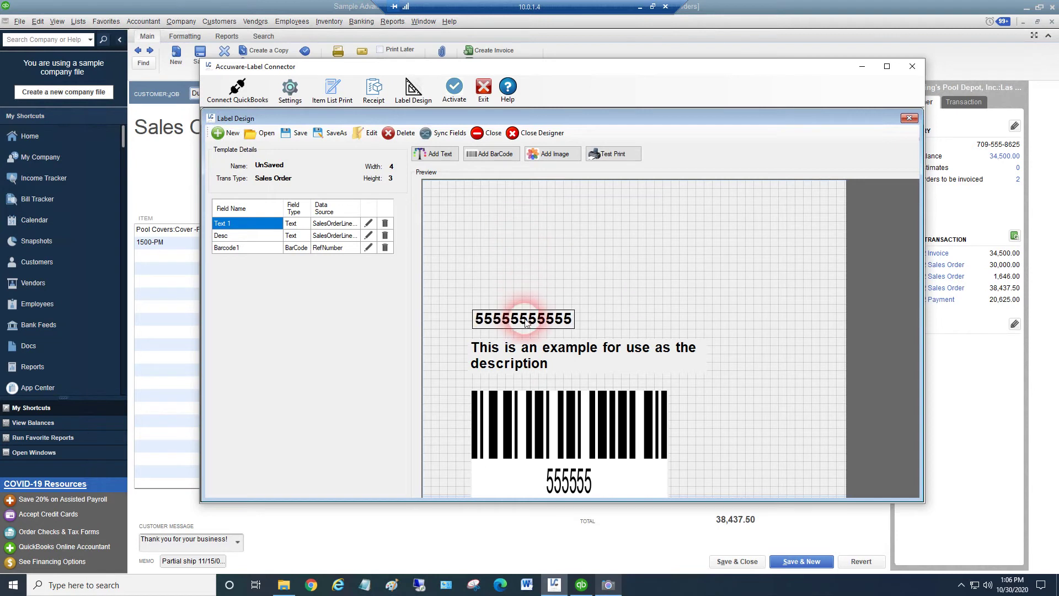
{"action": "left_click", "coordinate": [565, 154]}
Place an image field and load C:\Accuware\Images\Combined Horizontal.jpg into it
{"action": "left_click", "coordinate": [484, 246]}
{"action": "left_click", "coordinate": [650, 242]}
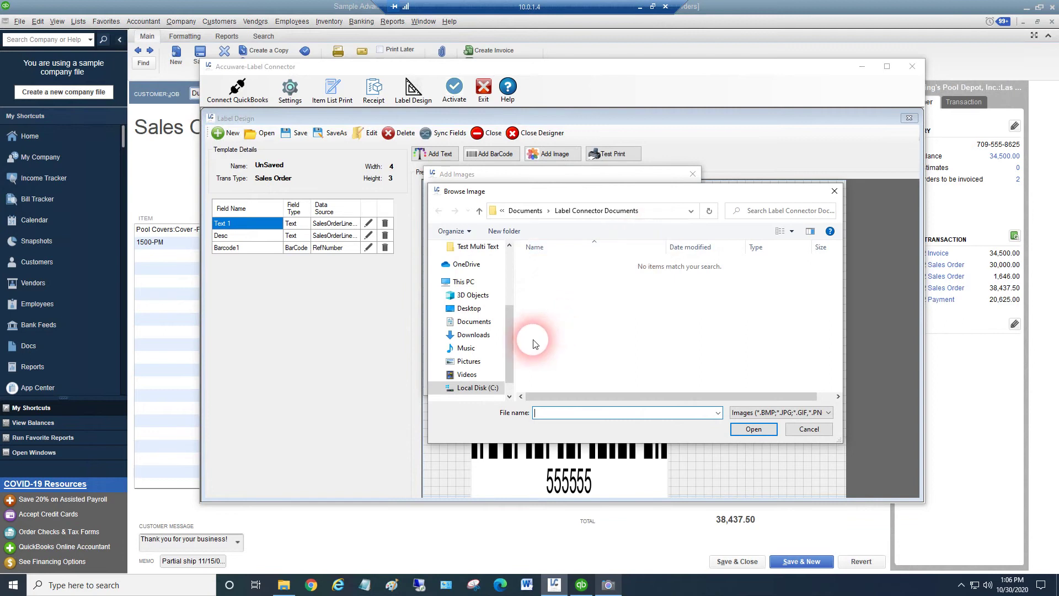
{"action": "left_click_drag", "start_coordinate": [512, 352], "coordinate": [508, 319]}
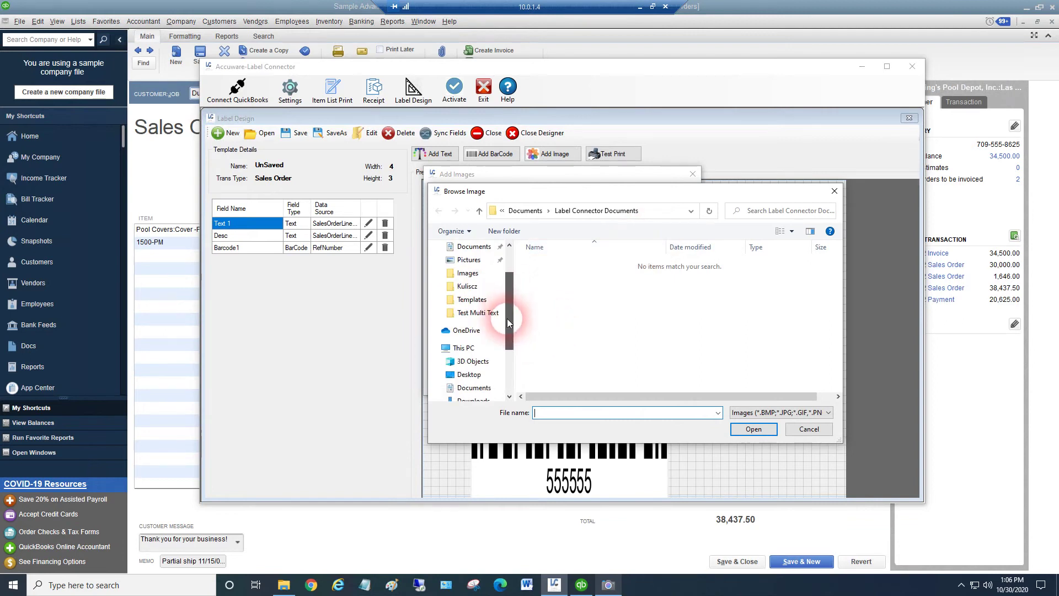
{"action": "left_click", "coordinate": [455, 335]}
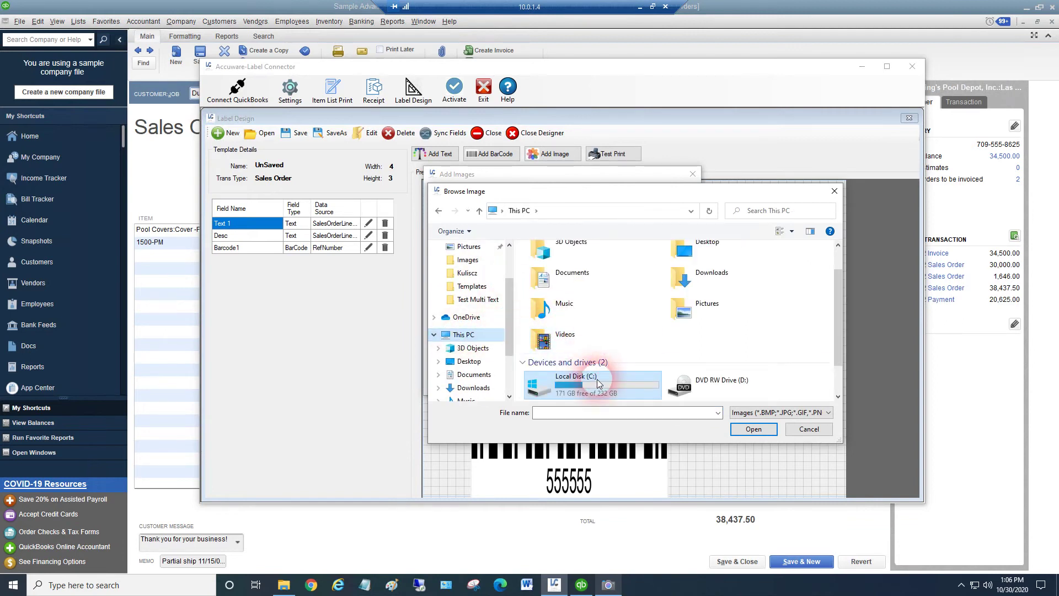
{"action": "double_click", "coordinate": [597, 378]}
{"action": "double_click", "coordinate": [548, 287]}
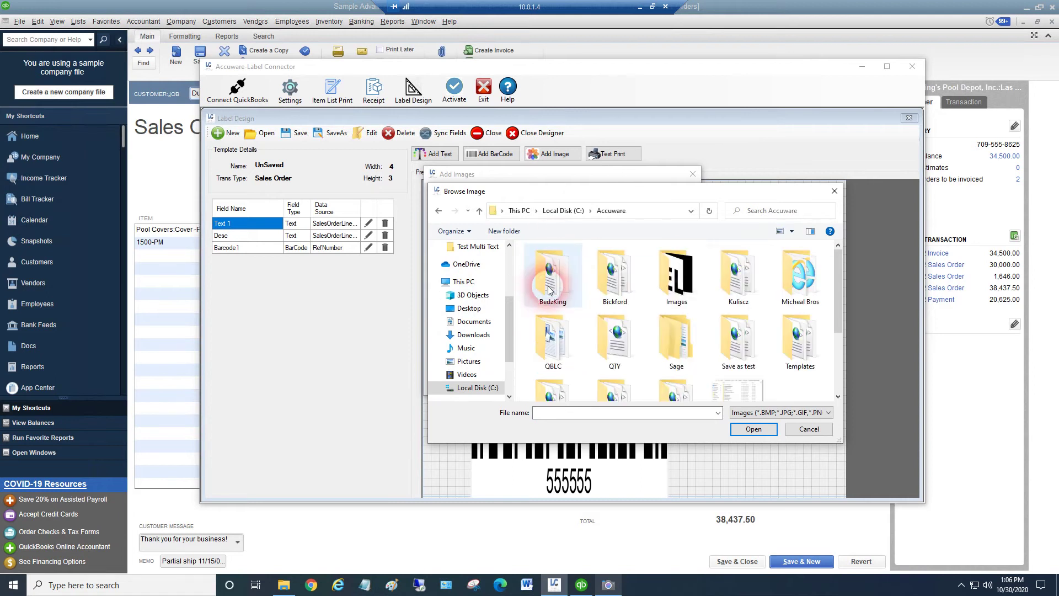
{"action": "double_click", "coordinate": [680, 283]}
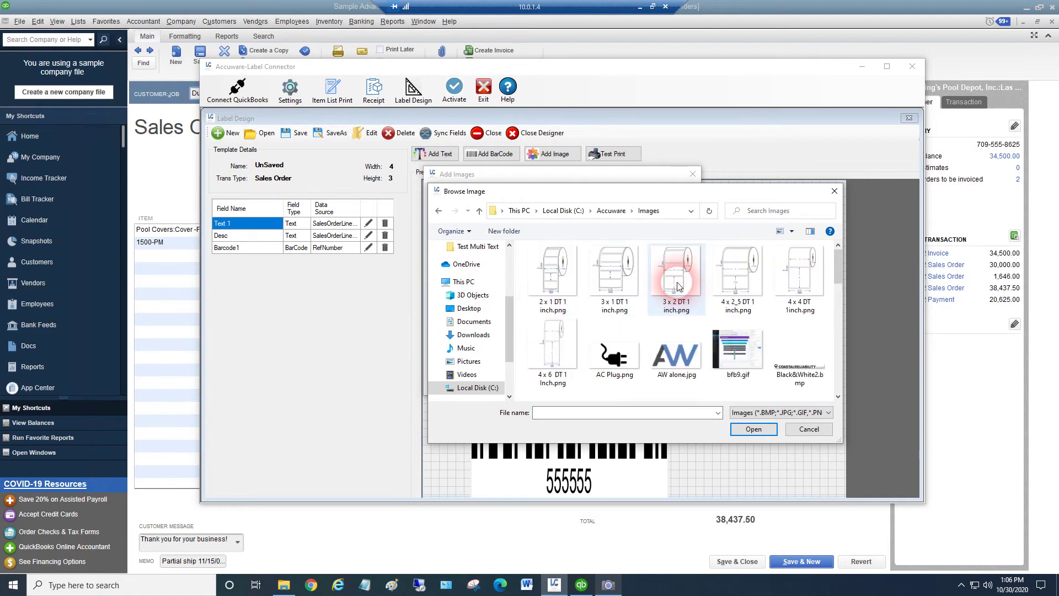
{"action": "left_click_drag", "start_coordinate": [840, 269], "coordinate": [841, 281]}
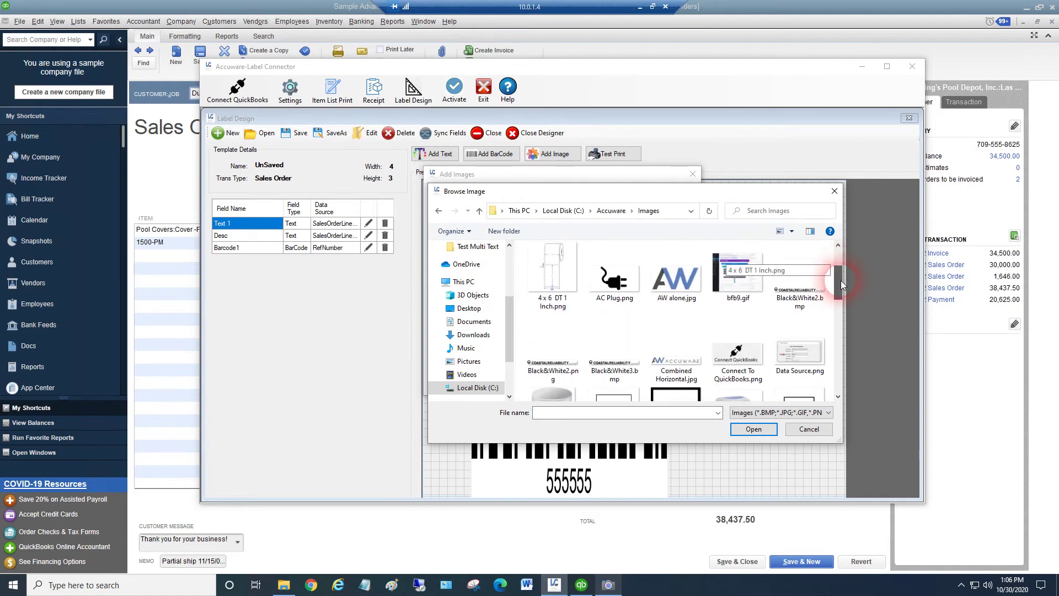
{"action": "left_click", "coordinate": [679, 364]}
{"action": "left_click", "coordinate": [753, 429]}
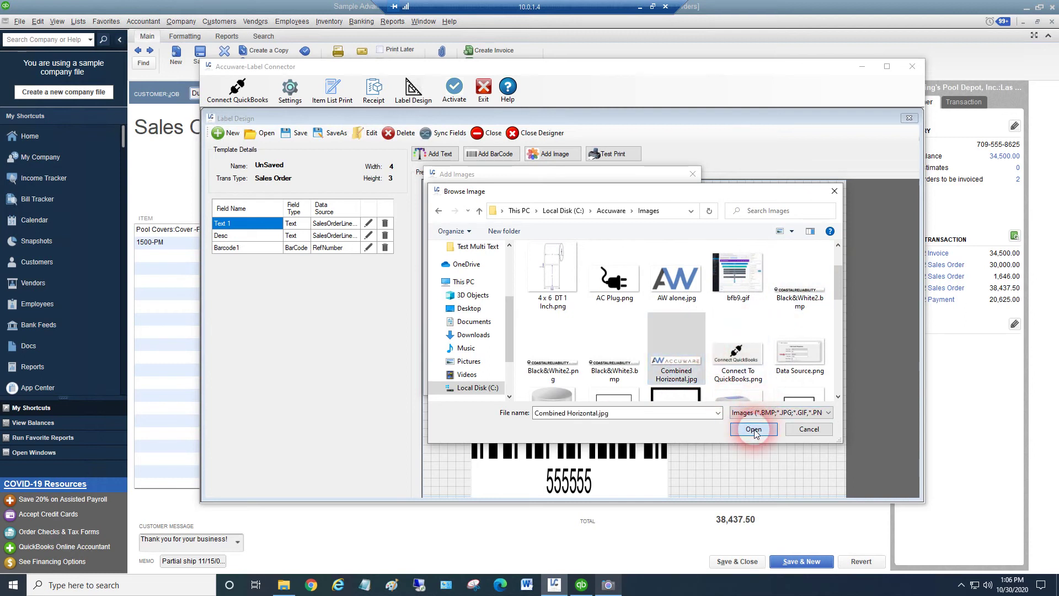
{"action": "left_click", "coordinate": [526, 245]}
Name the image Logo, set its width to 750 px (750 × 117), and save it
{"action": "left_click", "coordinate": [521, 227]}
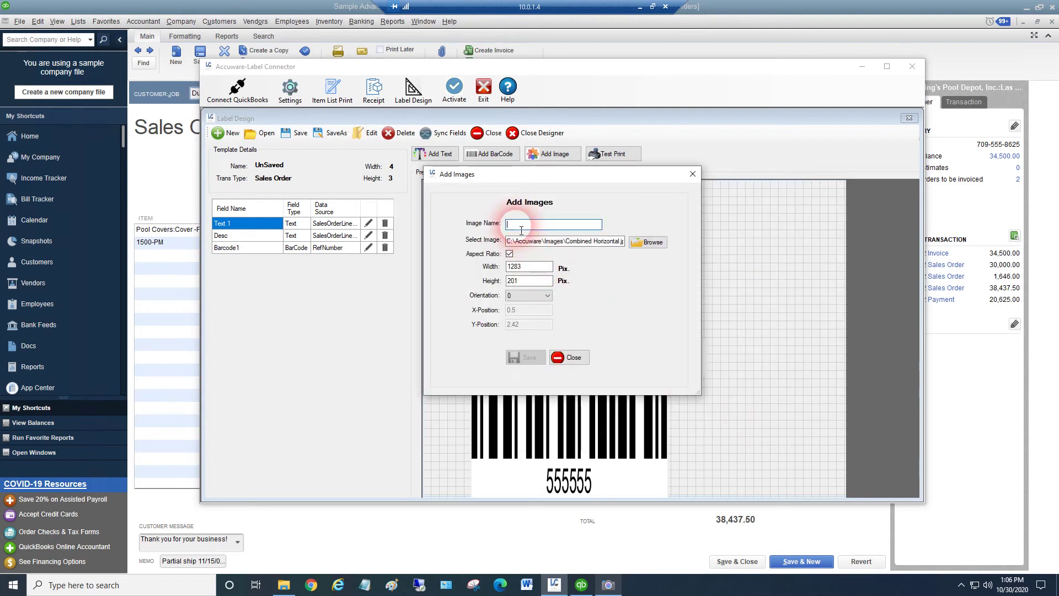
{"action": "type", "text": "Logo"}
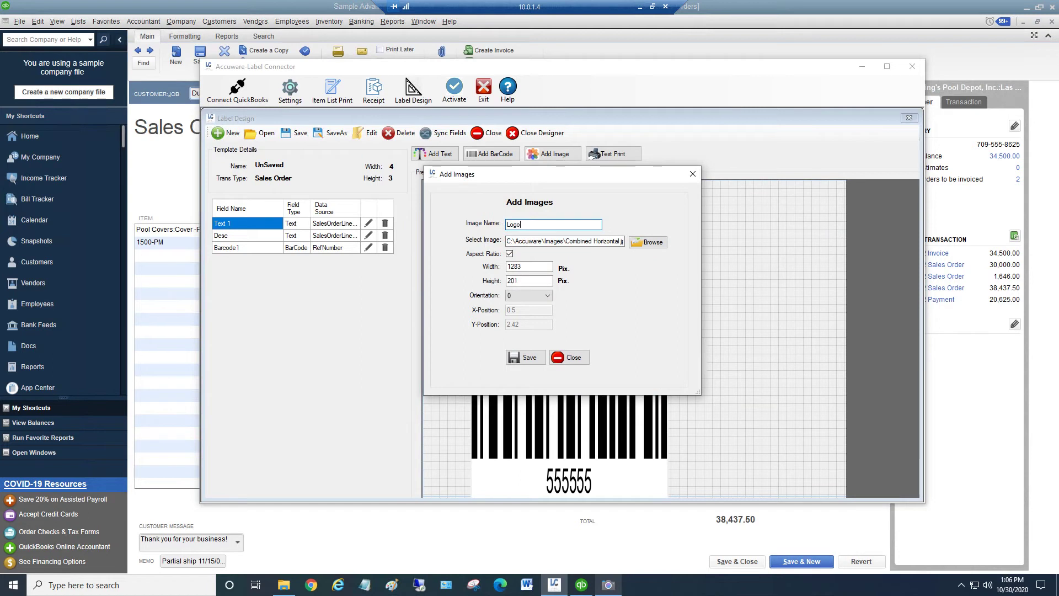
{"action": "double_click", "coordinate": [522, 267]}
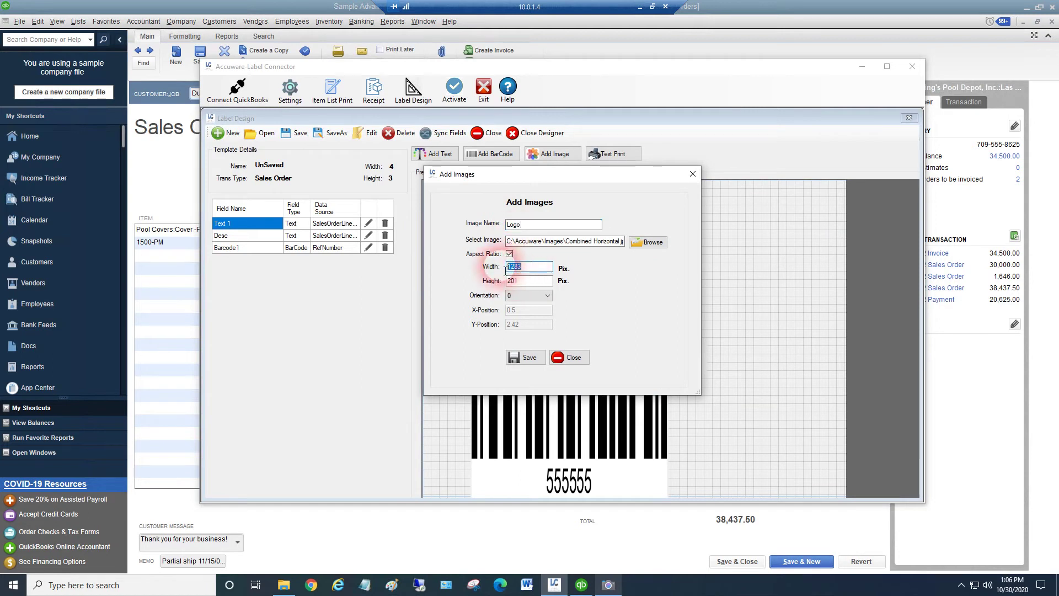
{"action": "type", "text": "750"}
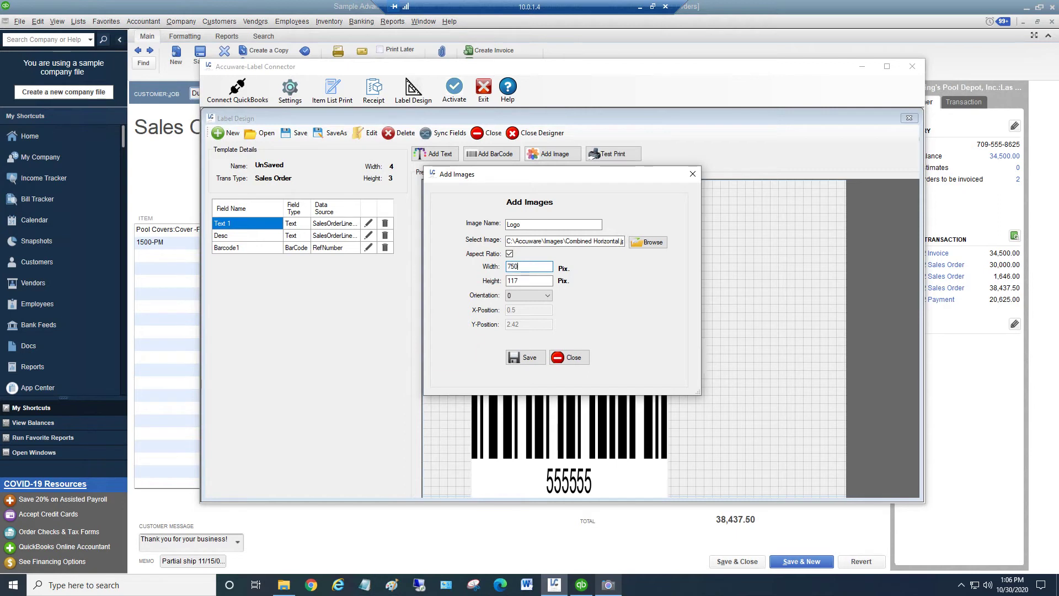
{"action": "left_click", "coordinate": [526, 357]}
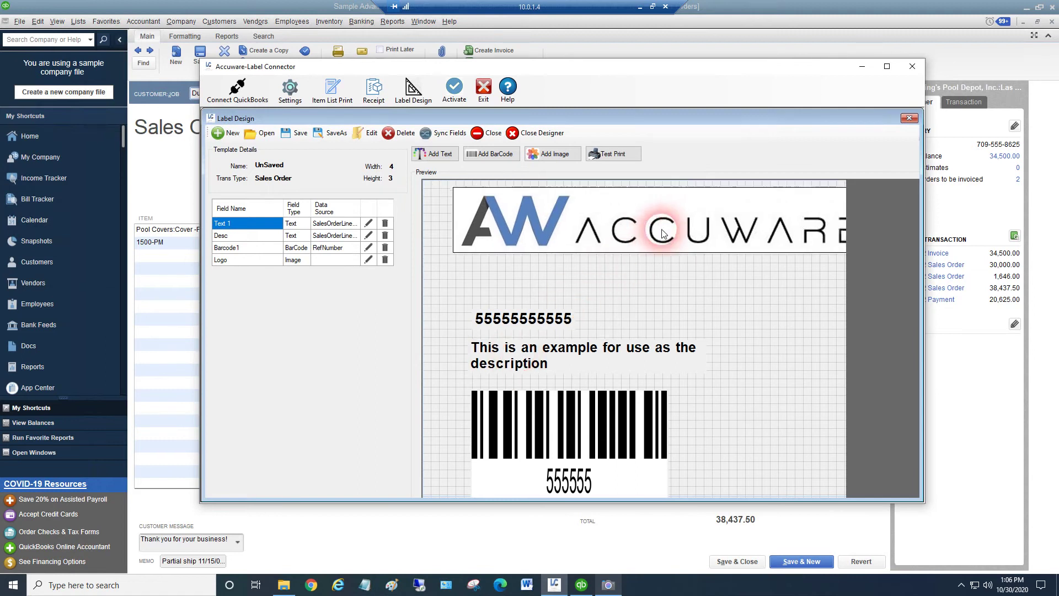
Drag the logo up and left to the top of the label preview
{"action": "left_click_drag", "start_coordinate": [648, 246], "coordinate": [638, 243]}
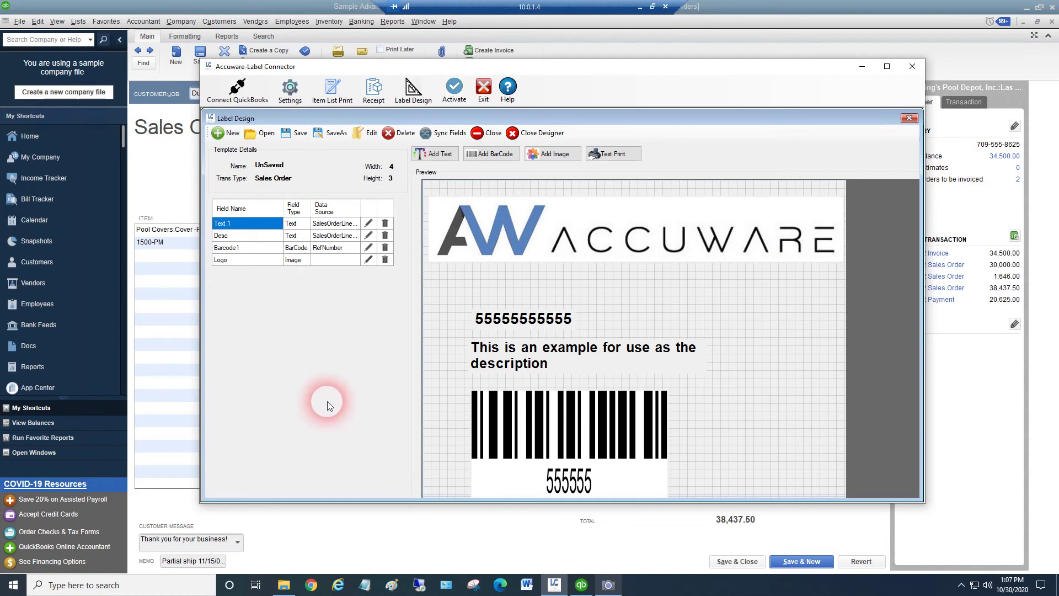
{"action": "left_click", "coordinate": [600, 239]}
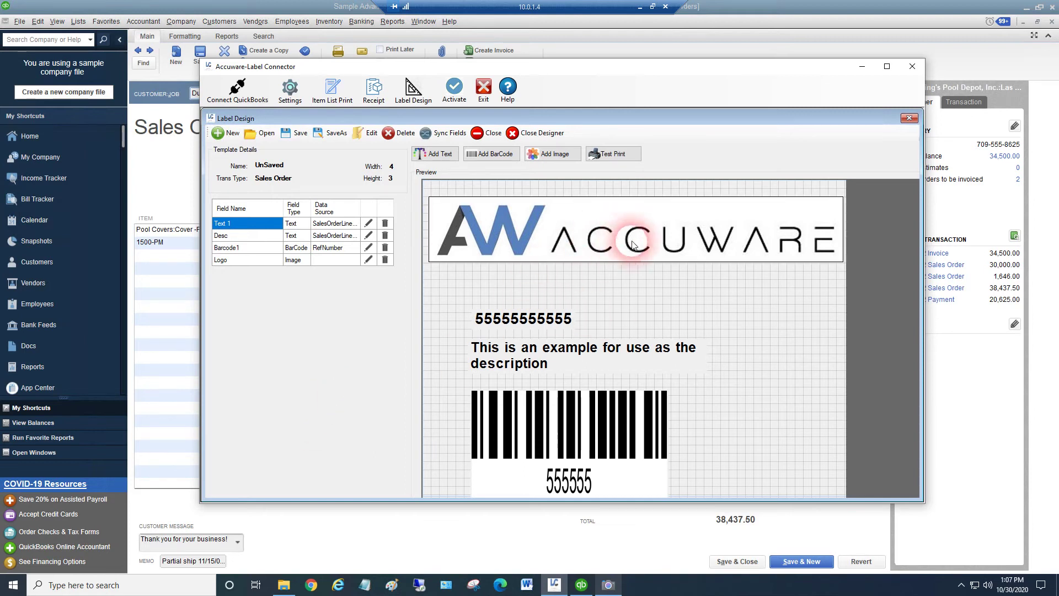
{"action": "left_click", "coordinate": [546, 319]}
Rotate the item number text to 270° and move it to the label's right edge
{"action": "right_click", "coordinate": [537, 324]}
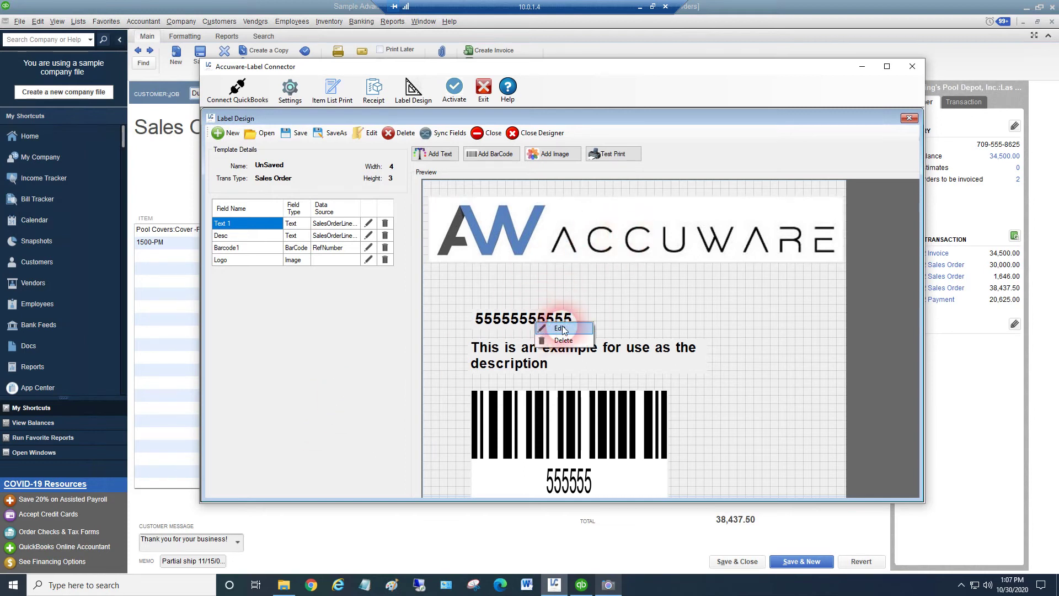
{"action": "left_click", "coordinate": [562, 329]}
{"action": "left_click", "coordinate": [545, 273]}
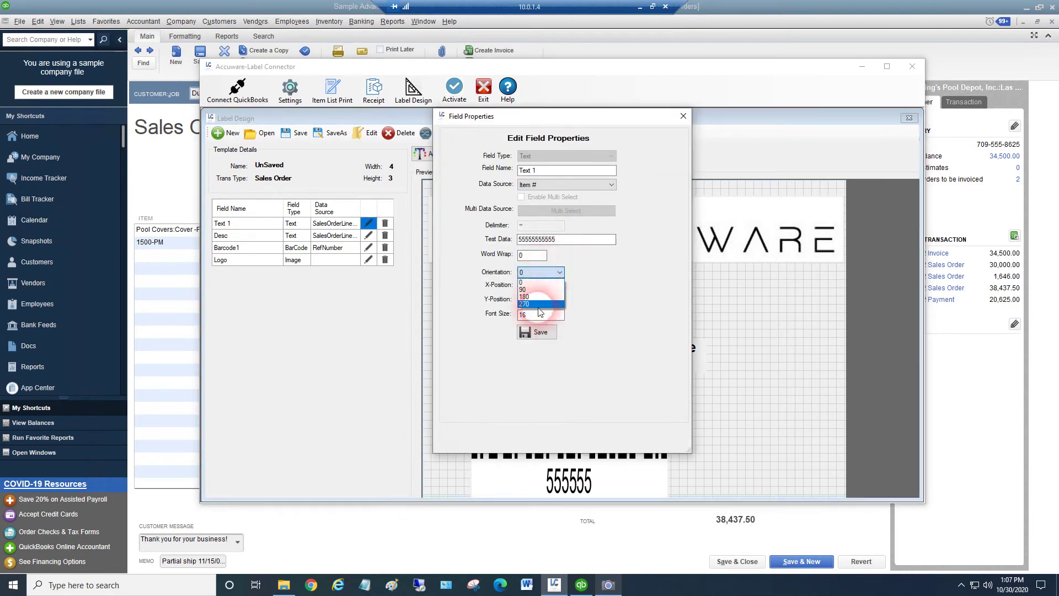
{"action": "left_click", "coordinate": [539, 333]}
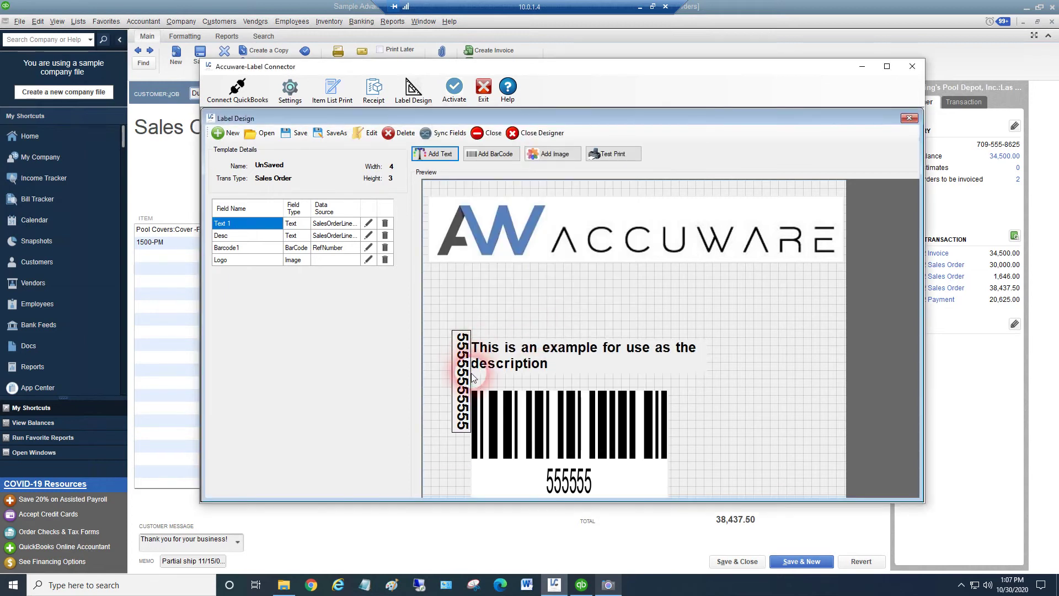
{"action": "left_click", "coordinate": [459, 389]}
{"action": "left_click_drag", "start_coordinate": [461, 391], "coordinate": [802, 347]}
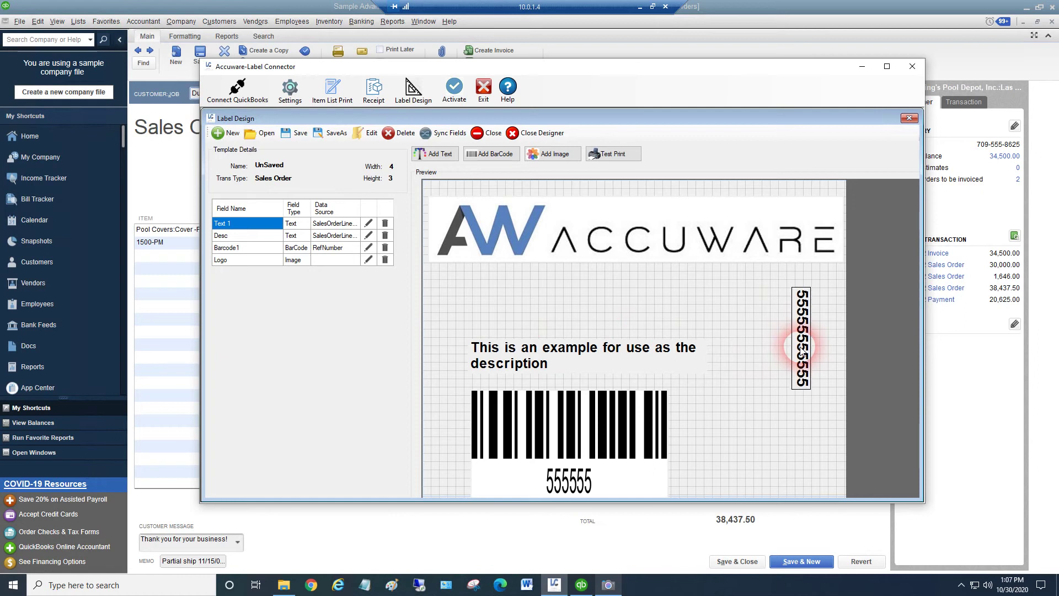
{"action": "left_click", "coordinate": [820, 372]}
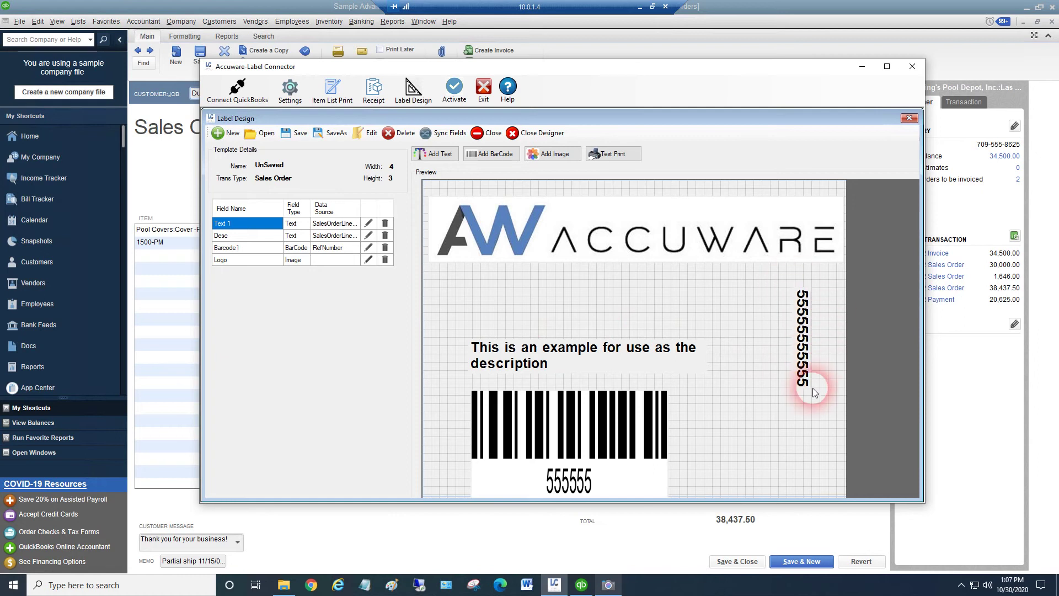
Reopen the barcode's field properties and save them unchanged
{"action": "right_click", "coordinate": [566, 439]}
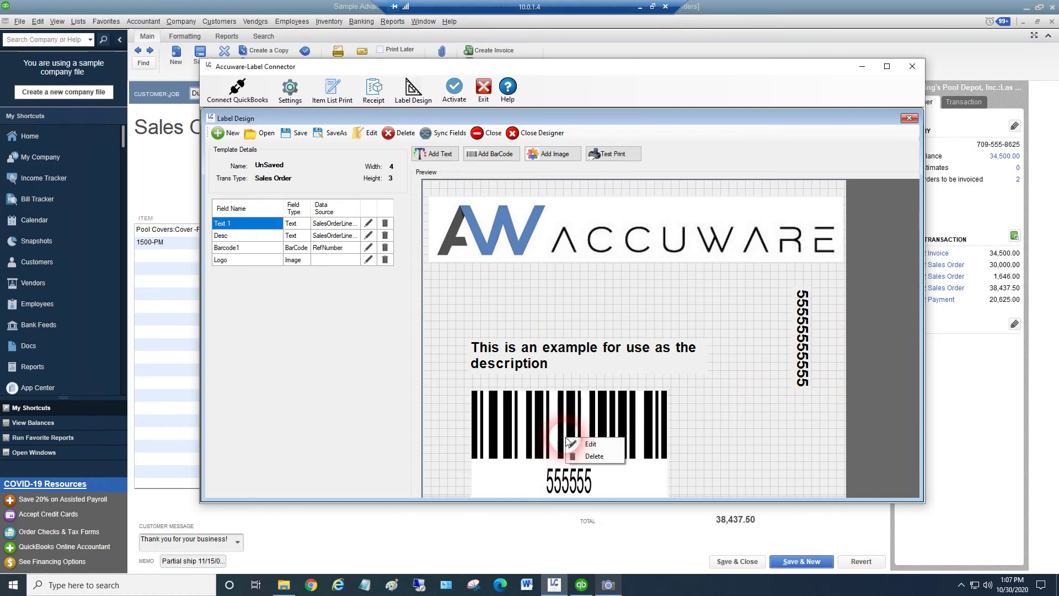
{"action": "left_click", "coordinate": [604, 447]}
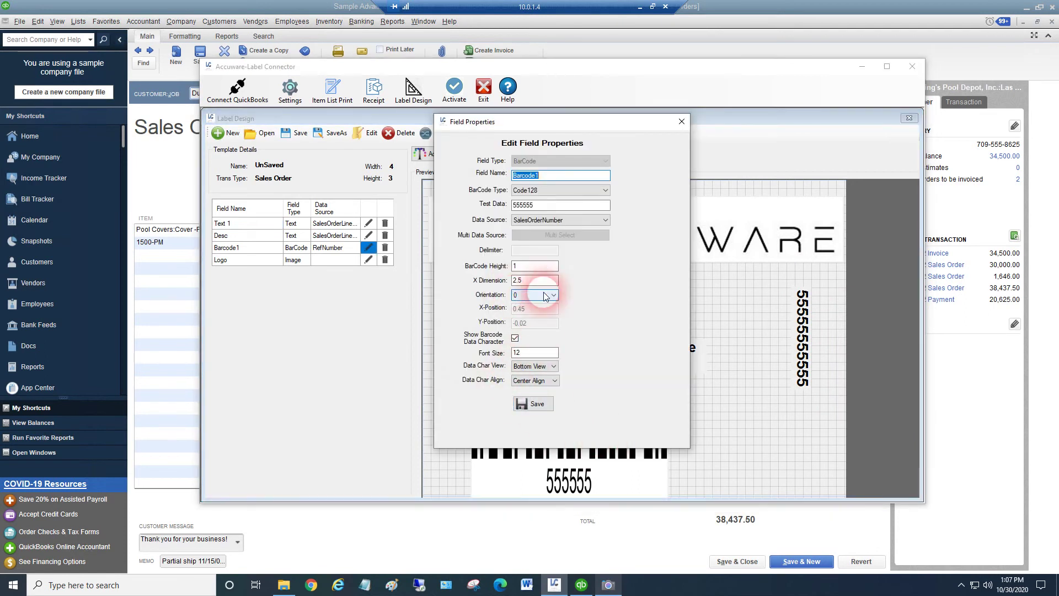
{"action": "left_click", "coordinate": [540, 412]}
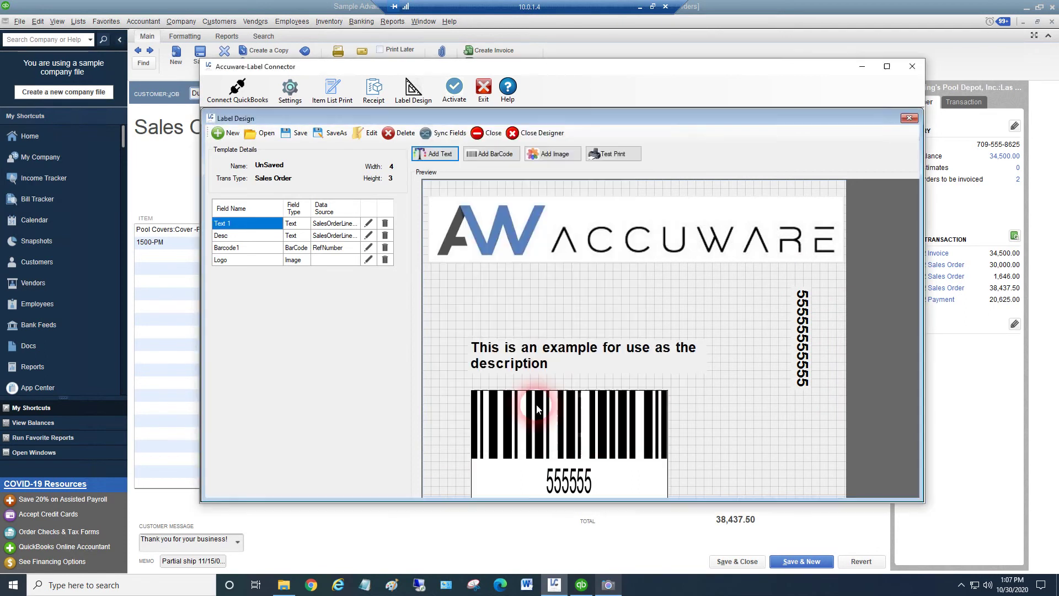
{"action": "left_click", "coordinate": [564, 244]}
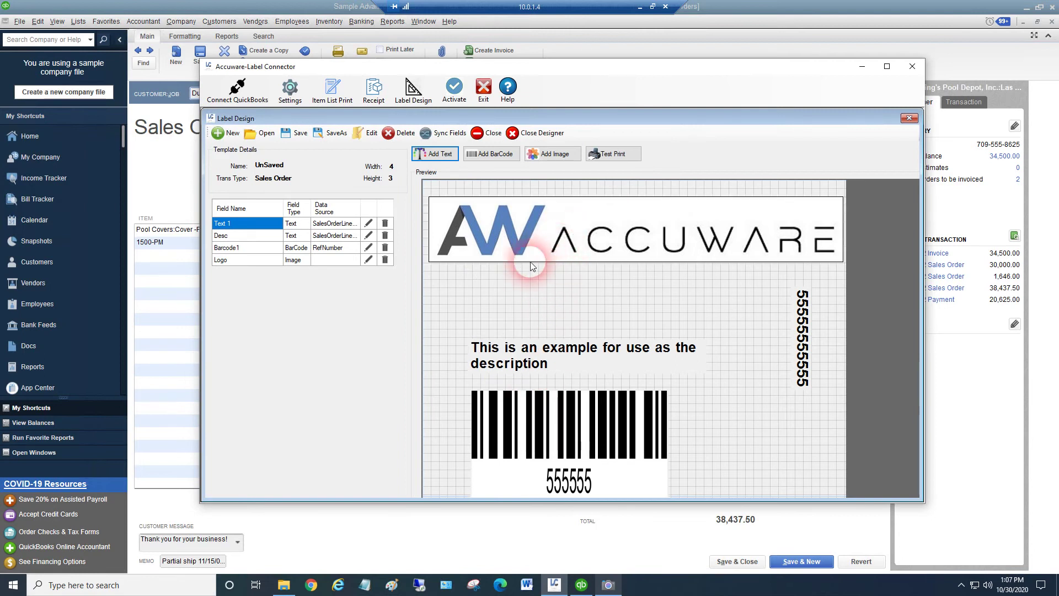
Return the item number to 0° orientation and place it above the description
{"action": "left_click", "coordinate": [797, 304]}
{"action": "right_click", "coordinate": [799, 338]}
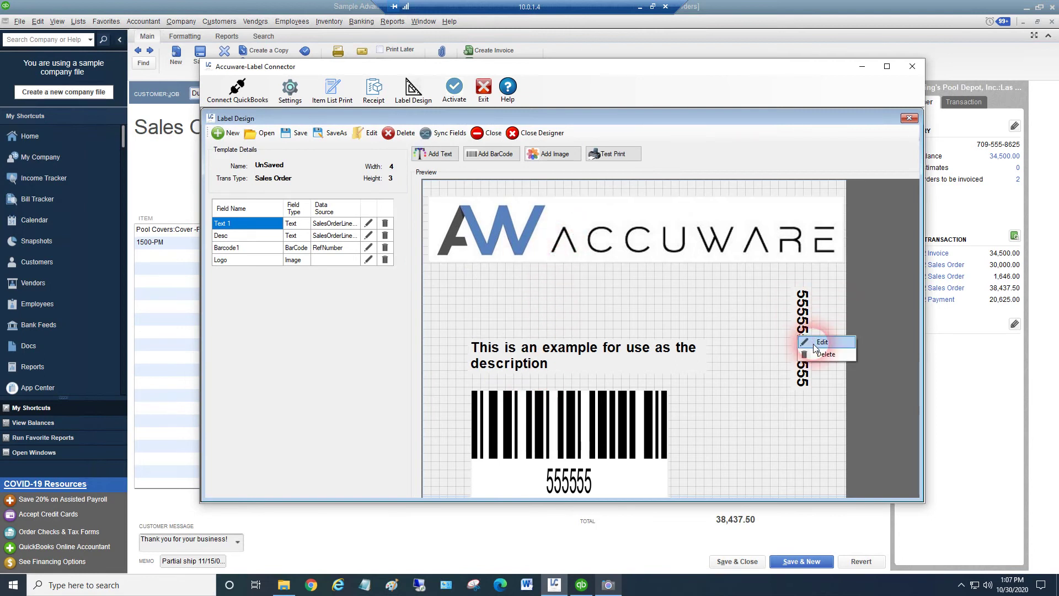
{"action": "left_click", "coordinate": [820, 341]}
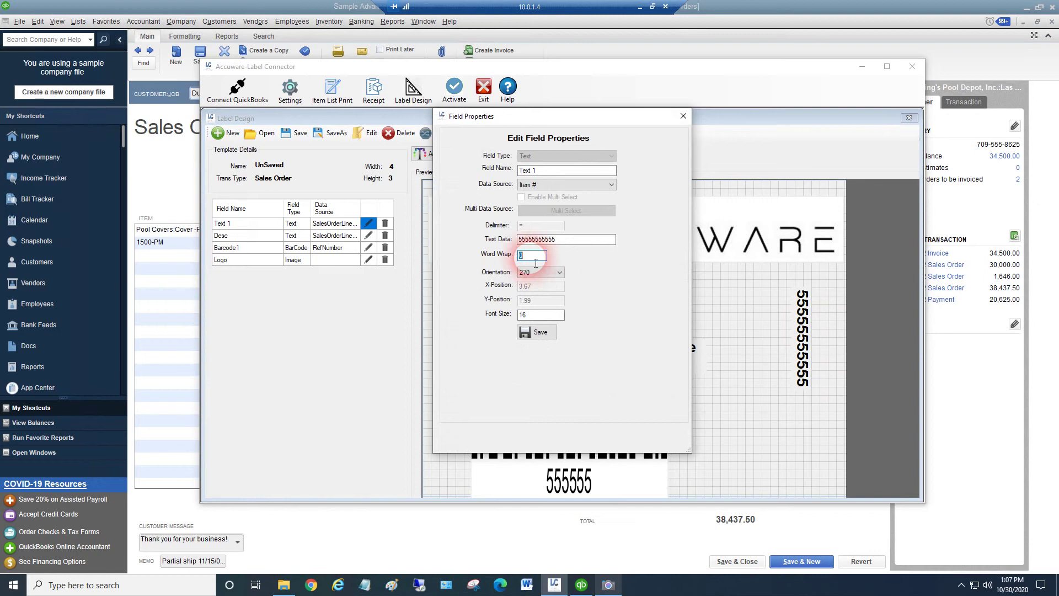
{"action": "left_click", "coordinate": [539, 273]}
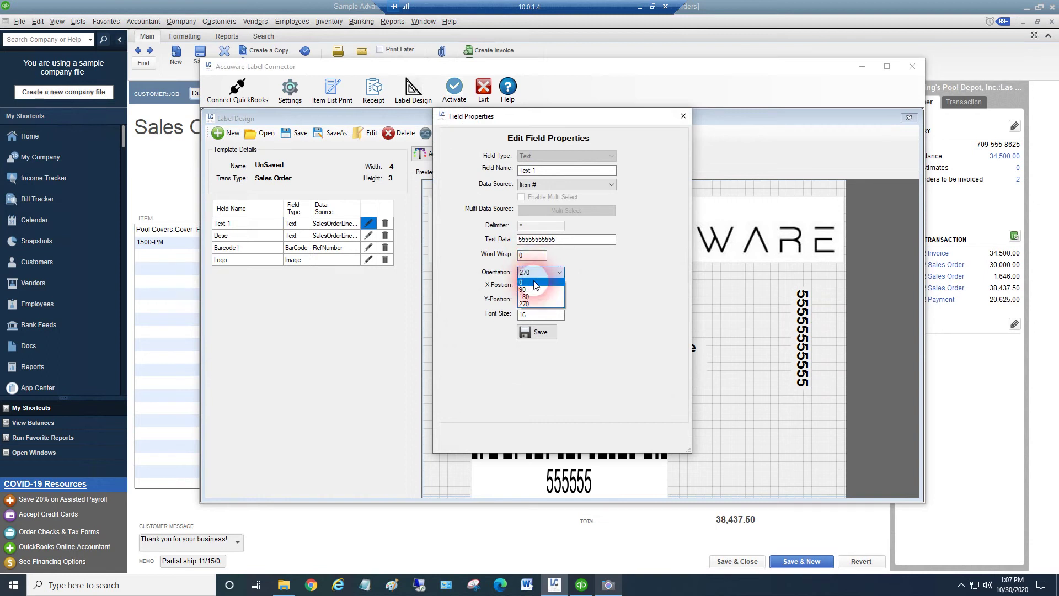
{"action": "left_click", "coordinate": [532, 282]}
{"action": "left_click", "coordinate": [534, 333]}
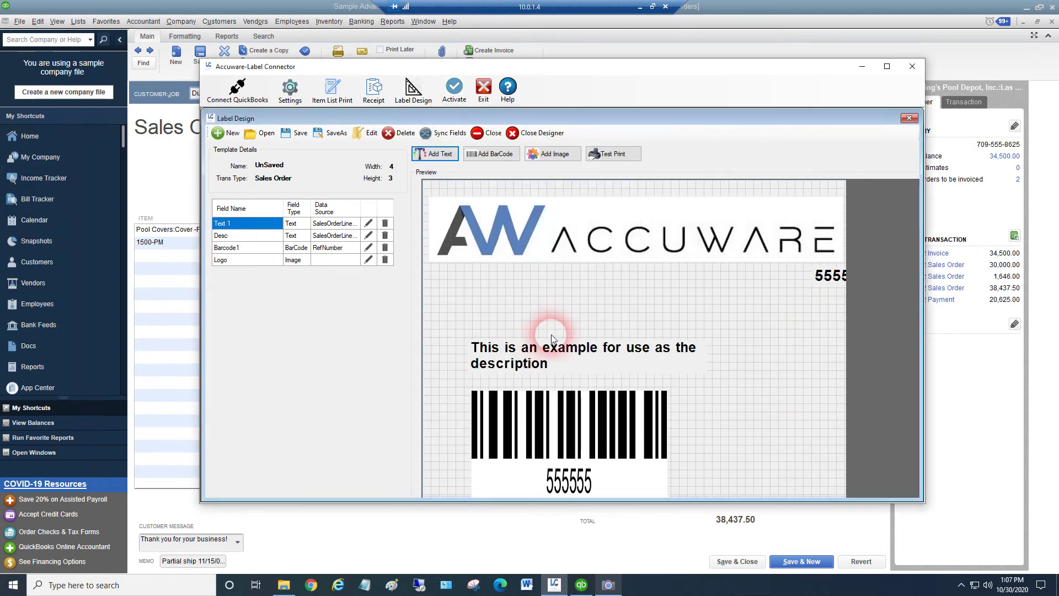
{"action": "left_click_drag", "start_coordinate": [816, 279], "coordinate": [492, 308]}
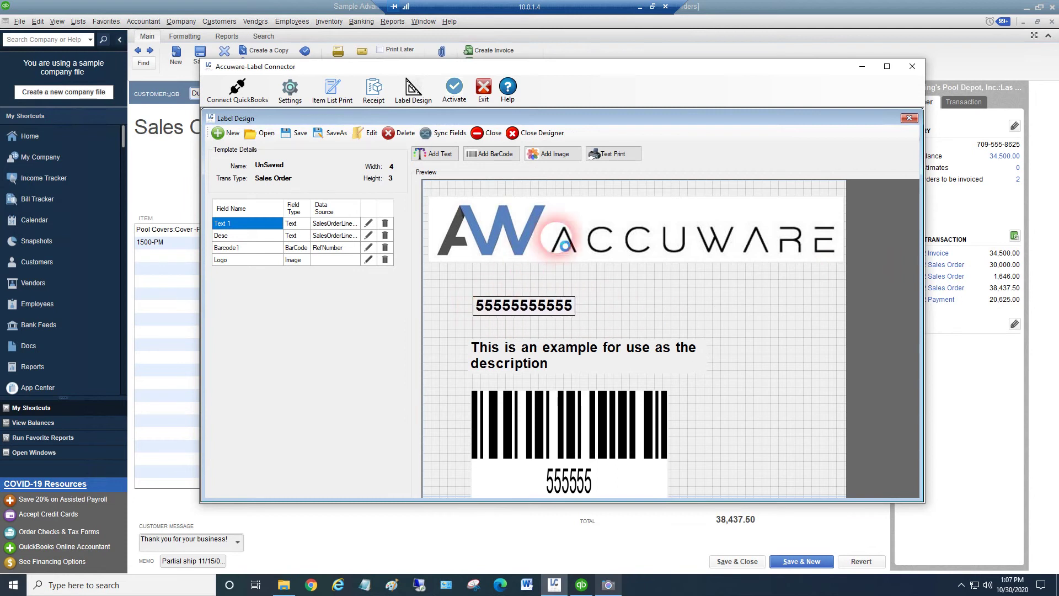
{"action": "left_click", "coordinate": [659, 330]}
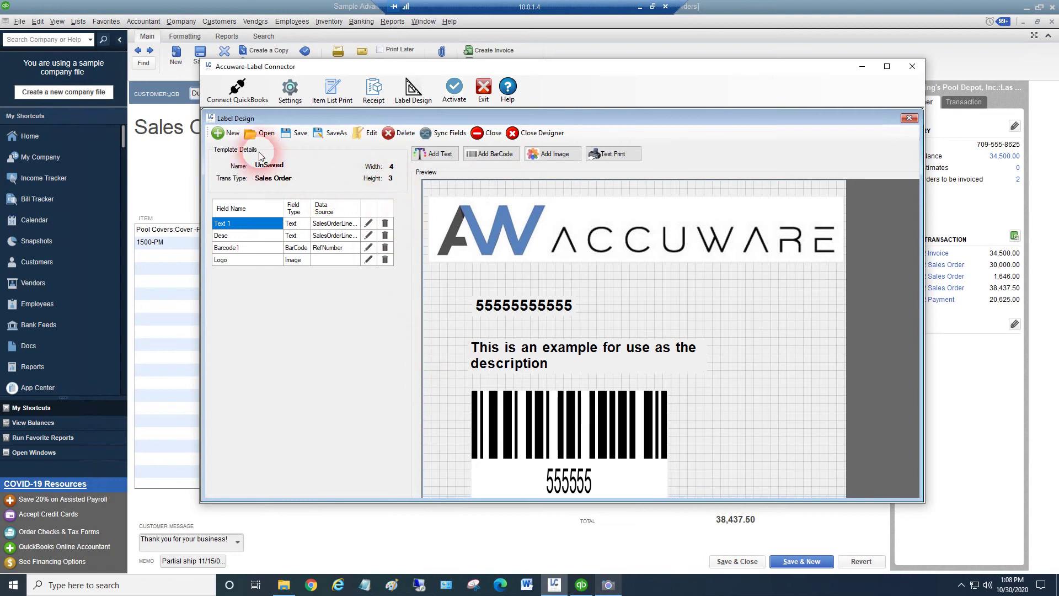
Save the template as 'Demo SO 2' in the Accuware folder and acknowledge the confirmation
{"action": "left_click", "coordinate": [289, 136]}
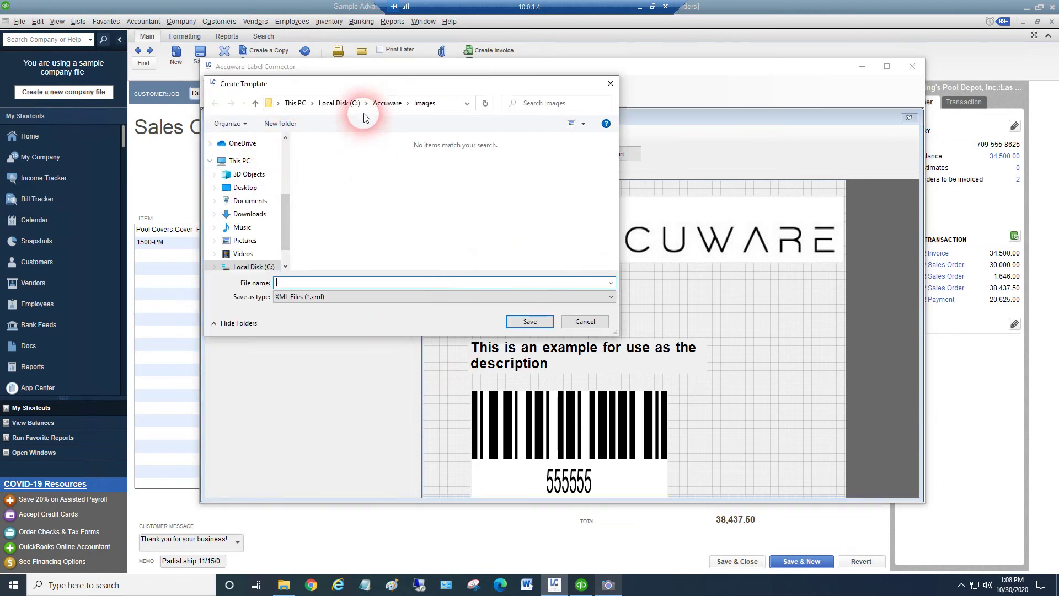
{"action": "left_click", "coordinate": [387, 104]}
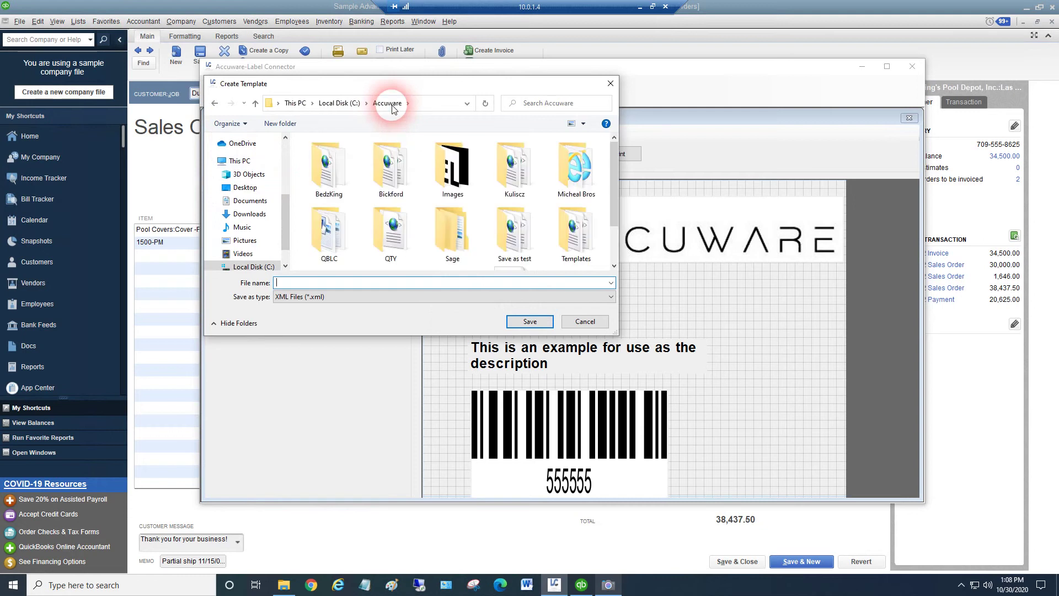
{"action": "left_click", "coordinate": [571, 238]}
{"action": "left_click", "coordinate": [337, 282]}
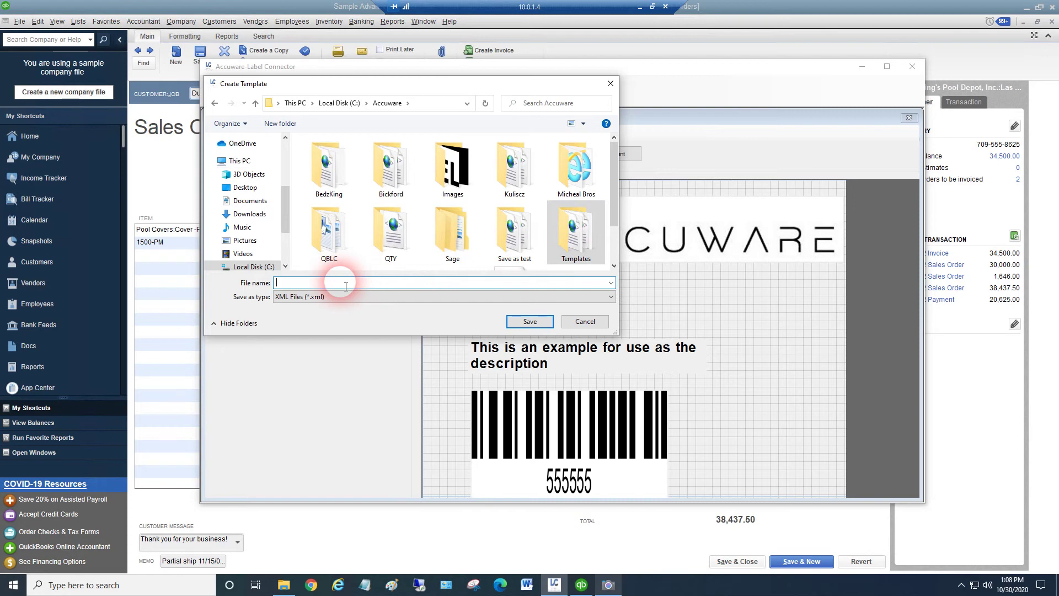
{"action": "type", "text": "De"}
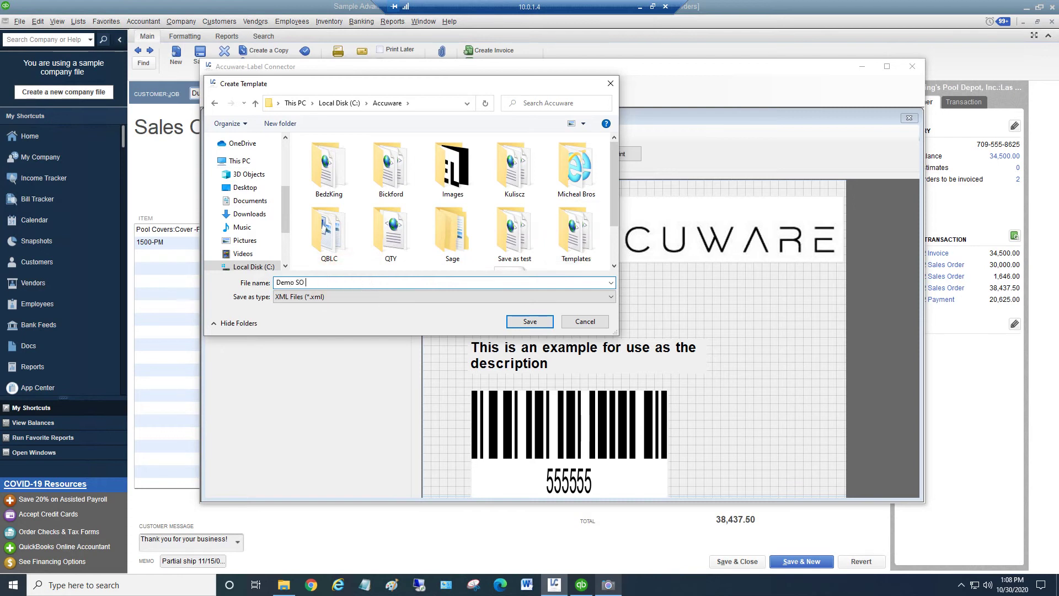
{"action": "type", "text": "mo SO 2"}
{"action": "left_click", "coordinate": [518, 323]}
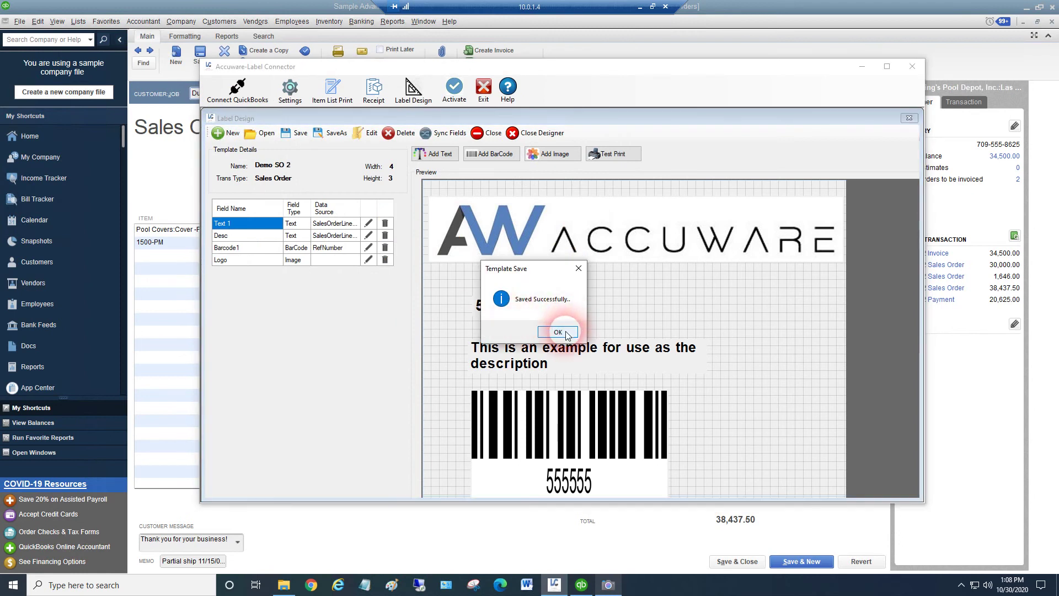
{"action": "left_click", "coordinate": [558, 332]}
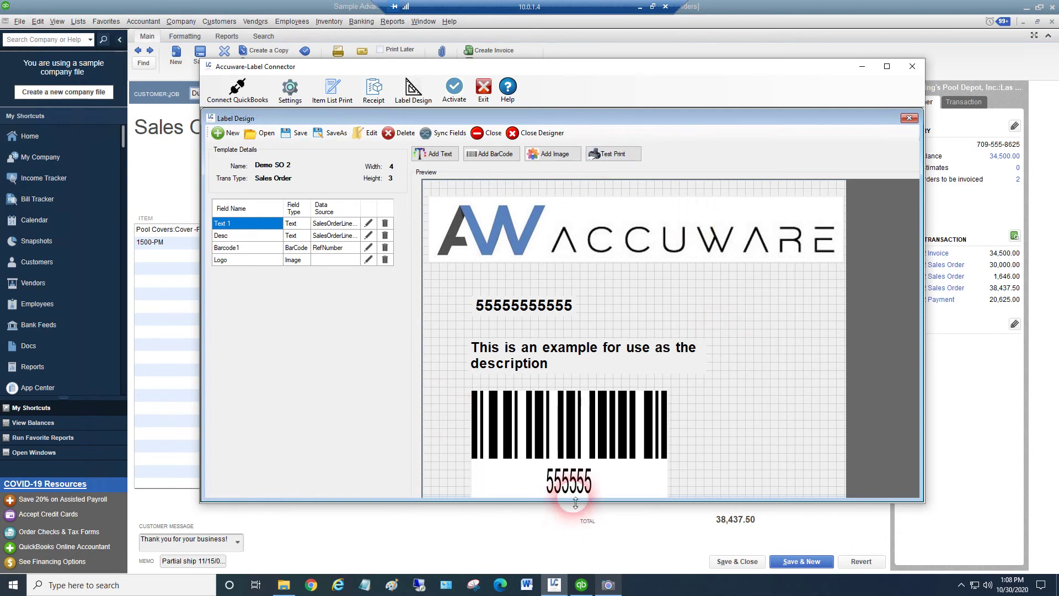
Arrange the windows beside the printer webcam view and send a test print of the label
{"action": "left_click_drag", "start_coordinate": [702, 71], "coordinate": [523, 86]}
{"action": "left_click", "coordinate": [608, 583]}
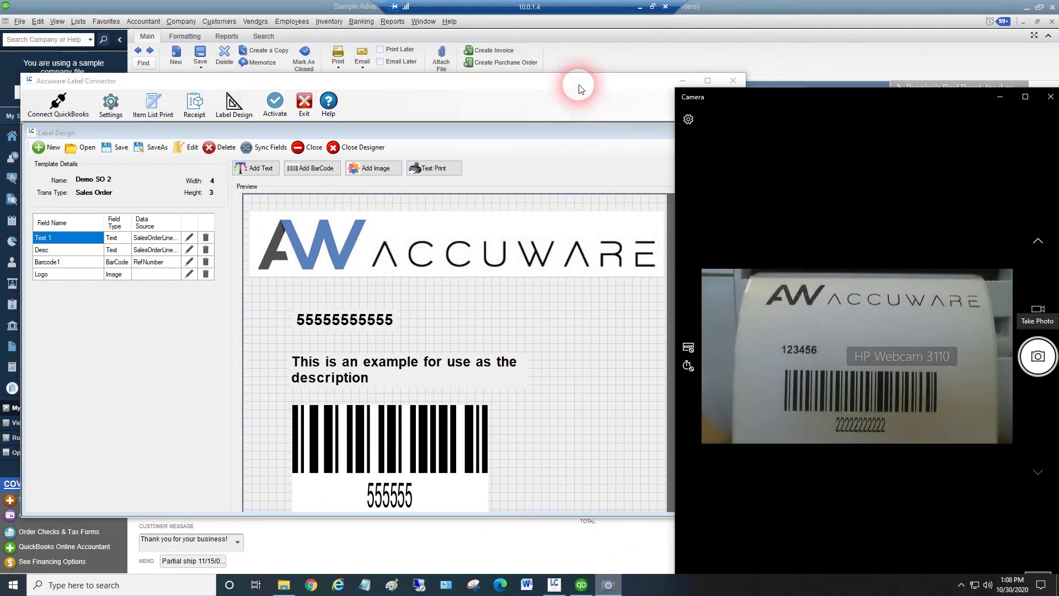
{"action": "mouse_move", "coordinate": [575, 83]}
{"action": "left_mouse_down"}
{"action": "mouse_move", "coordinate": [558, 78]}
{"action": "mouse_move", "coordinate": [579, 81]}
{"action": "left_mouse_up"}
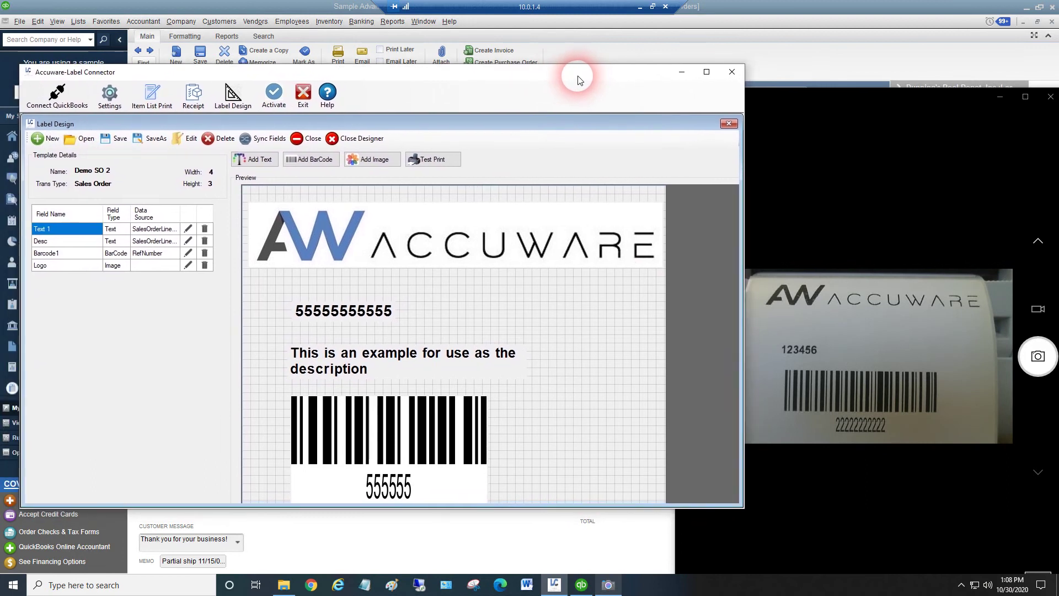
{"action": "left_click", "coordinate": [441, 161]}
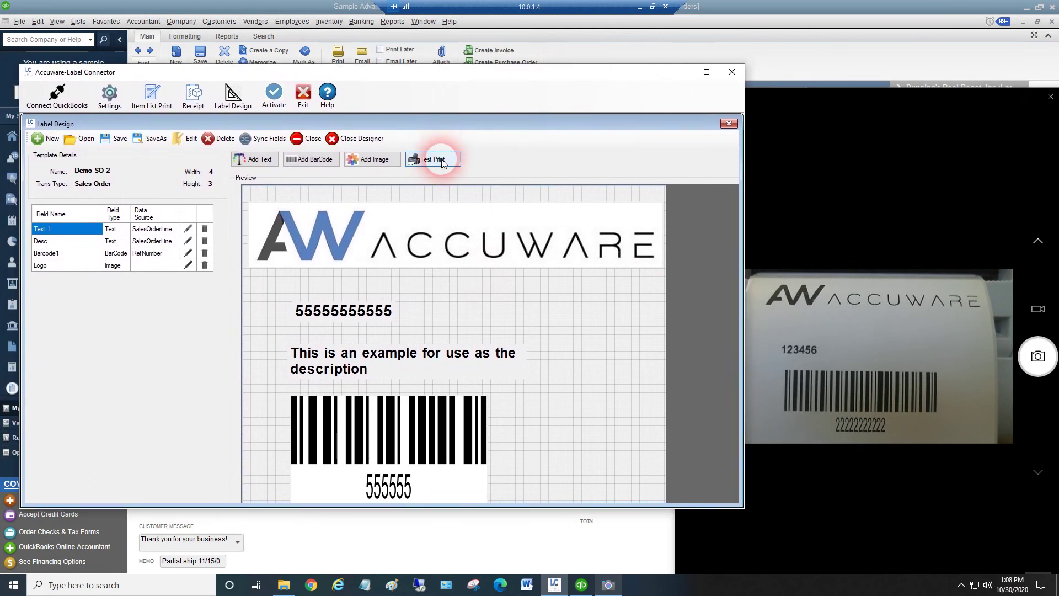
{"action": "left_click", "coordinate": [577, 299]}
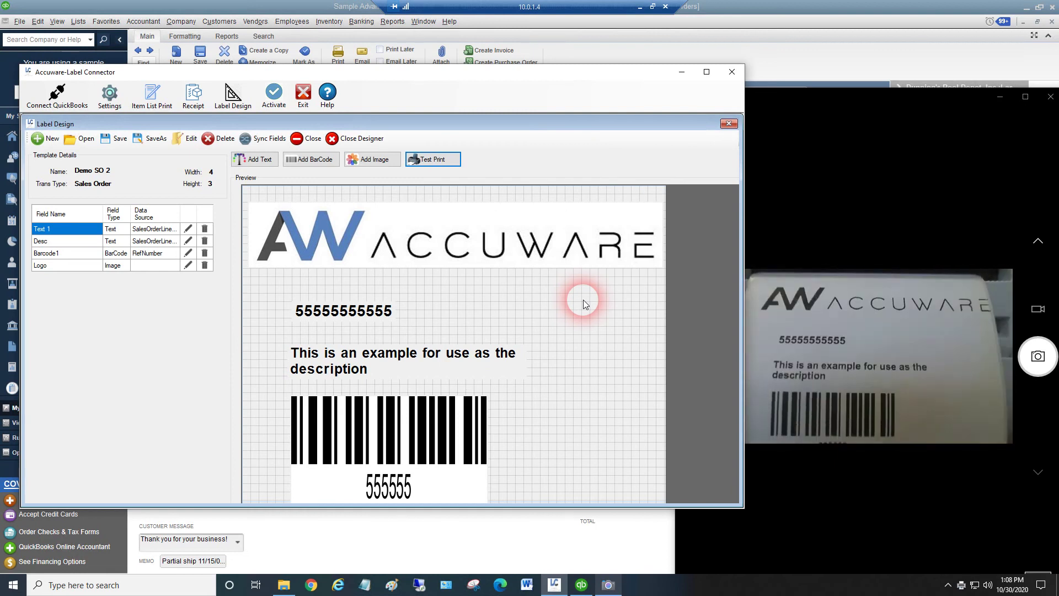
Move the item number text to the right on the label and save the template
{"action": "left_click_drag", "start_coordinate": [350, 310], "coordinate": [471, 307]}
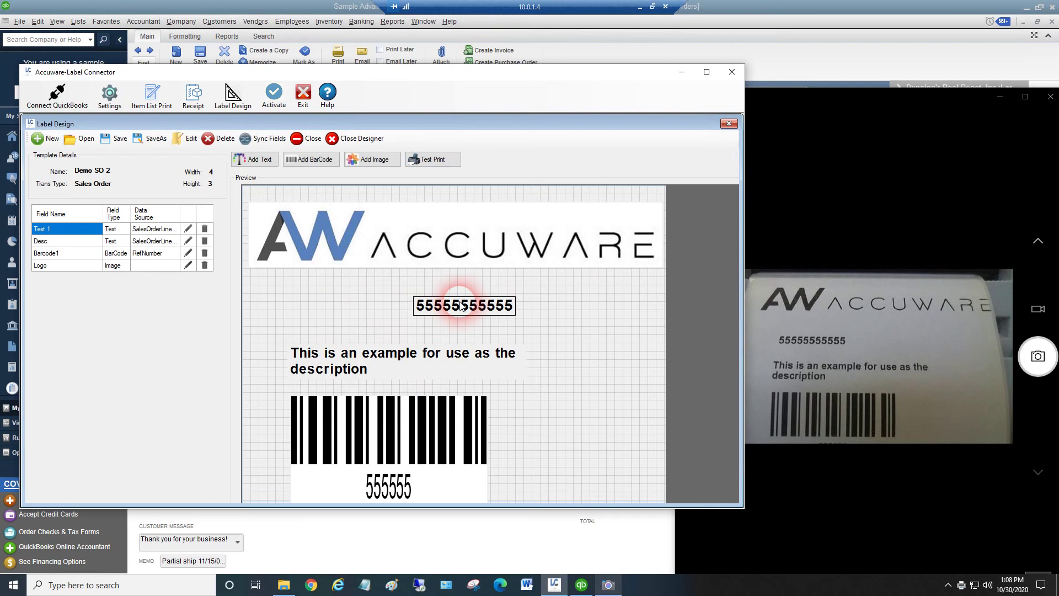
{"action": "left_click", "coordinate": [106, 137]}
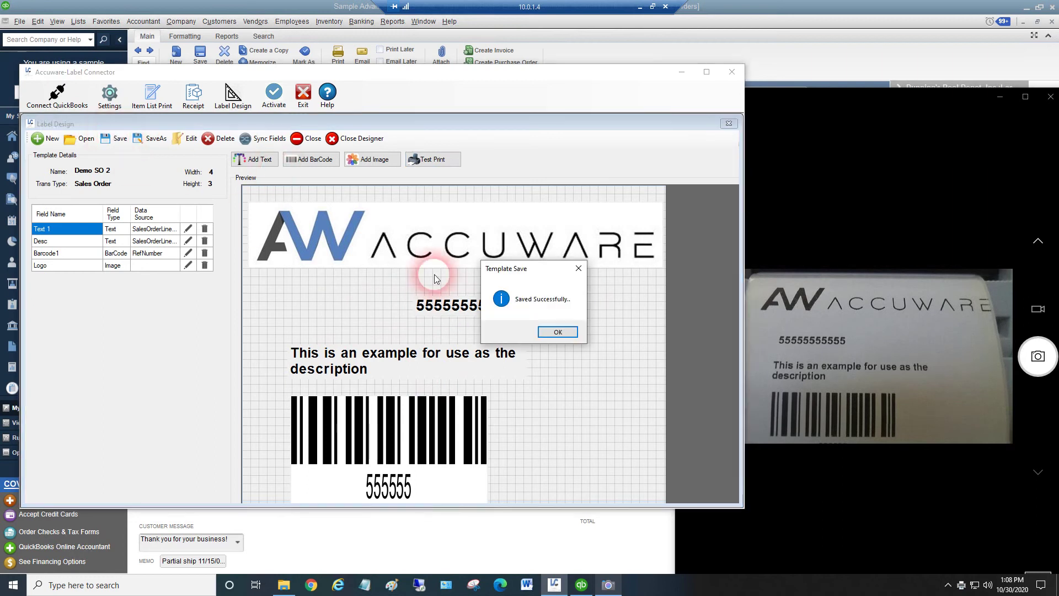
{"action": "left_click", "coordinate": [557, 332]}
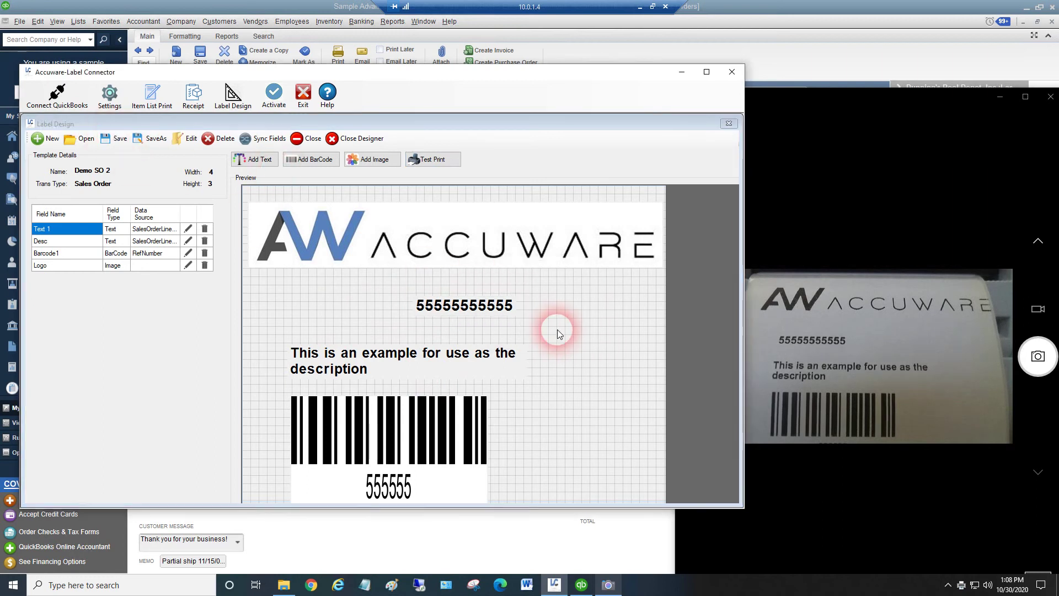
Print another test copy of Demo SO 2 on the label printer and re-save the template
{"action": "left_click", "coordinate": [434, 161]}
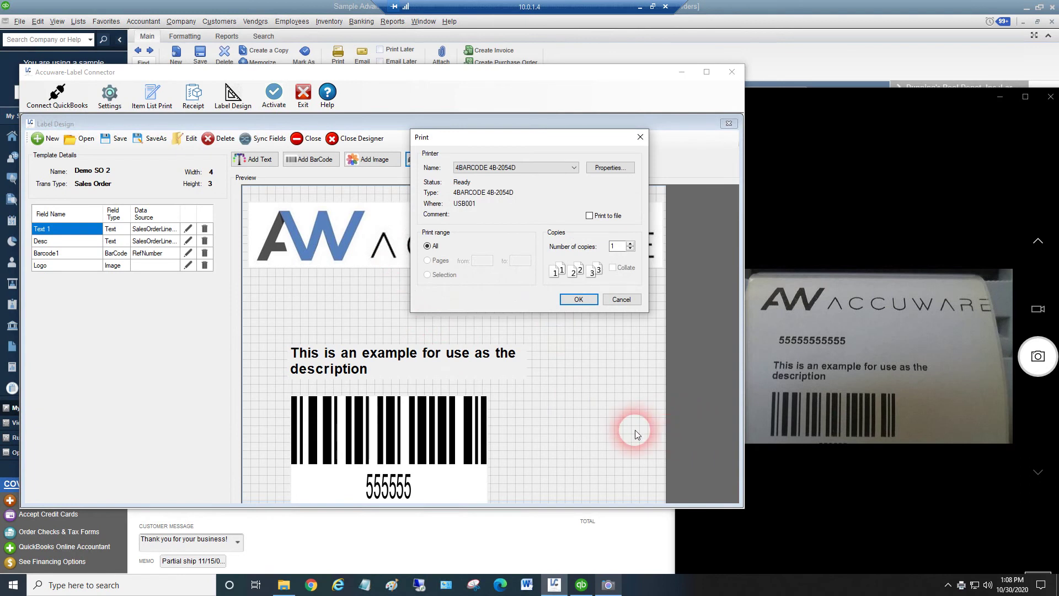
{"action": "left_click", "coordinate": [579, 299]}
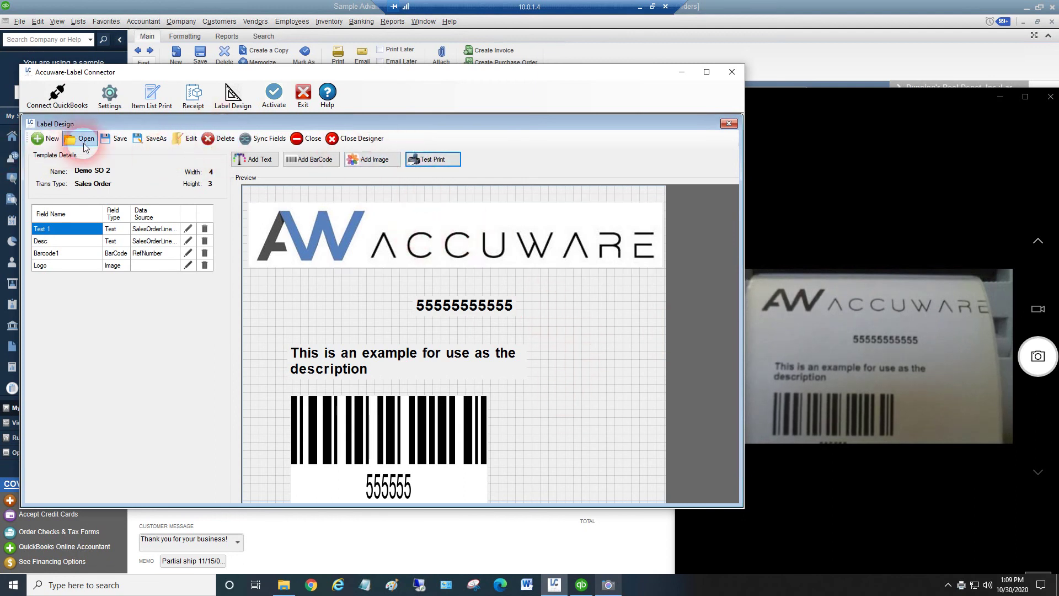
{"action": "left_click", "coordinate": [104, 140]}
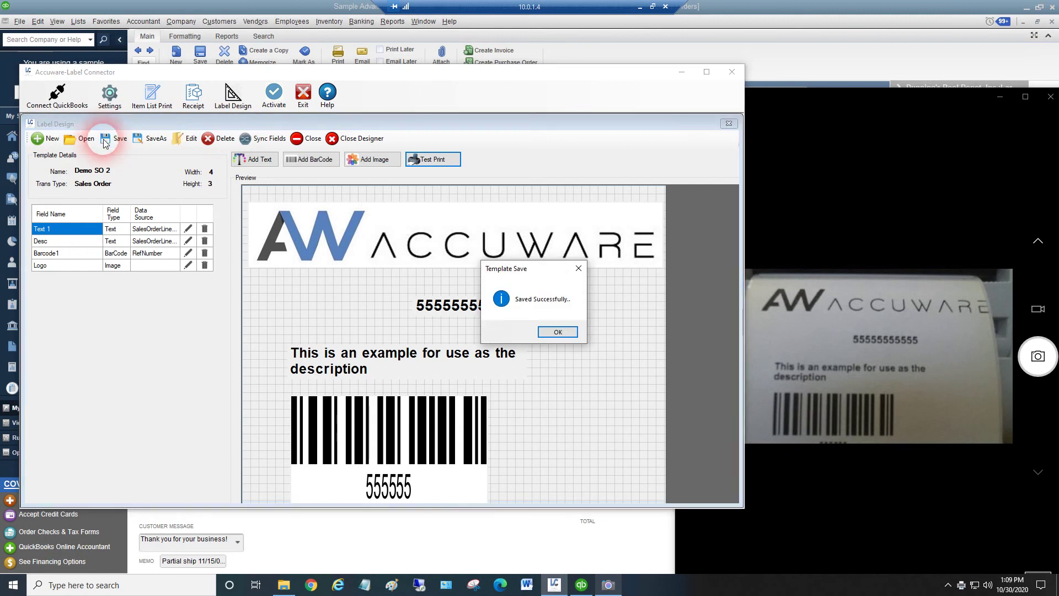
{"action": "left_click", "coordinate": [562, 331]}
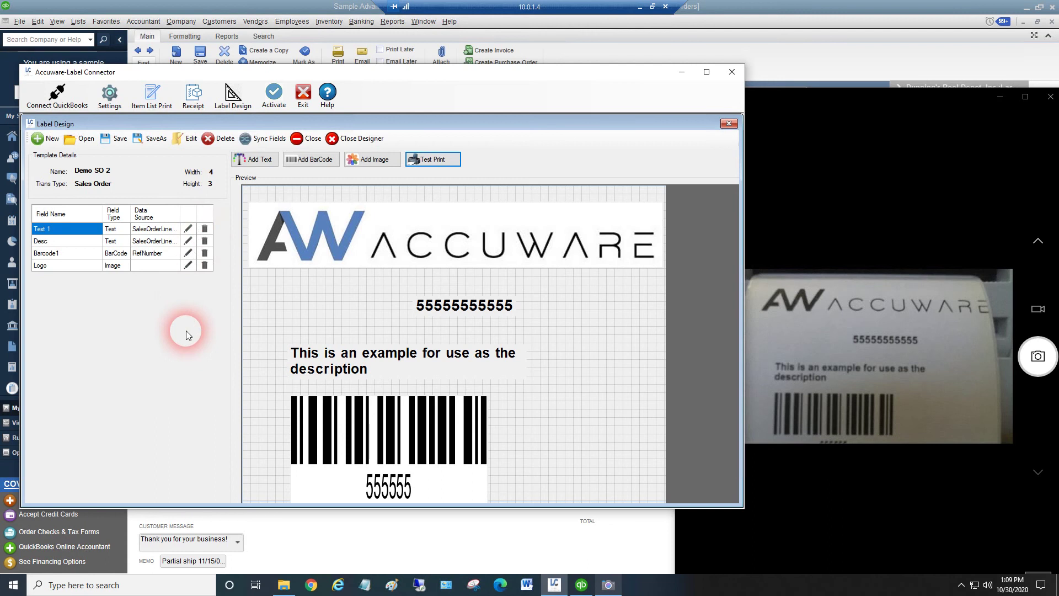
Try editing the logo field, dismiss the field-type message, and close the label designer
{"action": "right_click", "coordinate": [470, 219]}
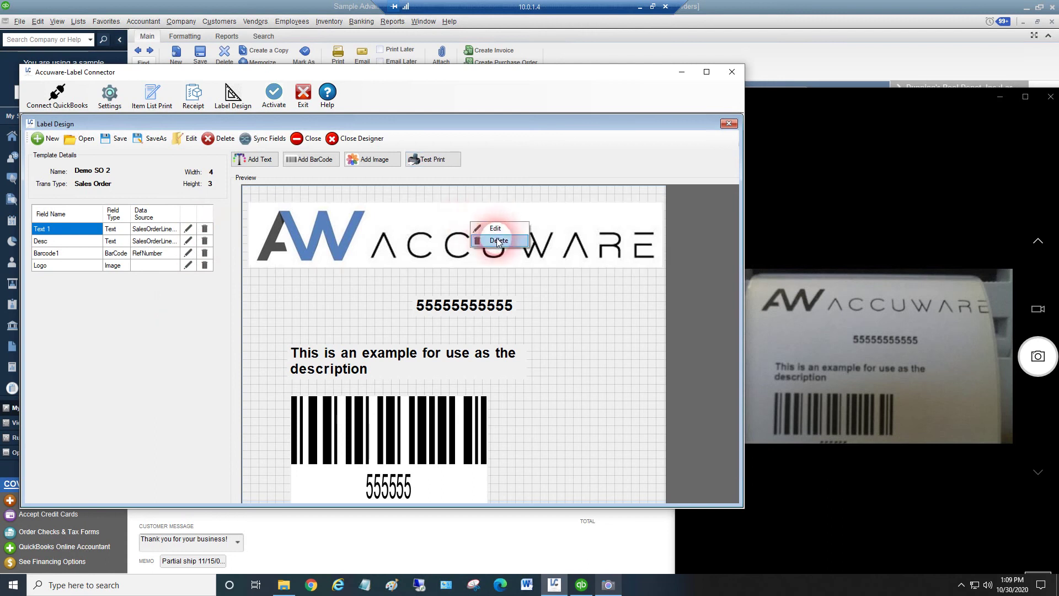
{"action": "left_click", "coordinate": [495, 229]}
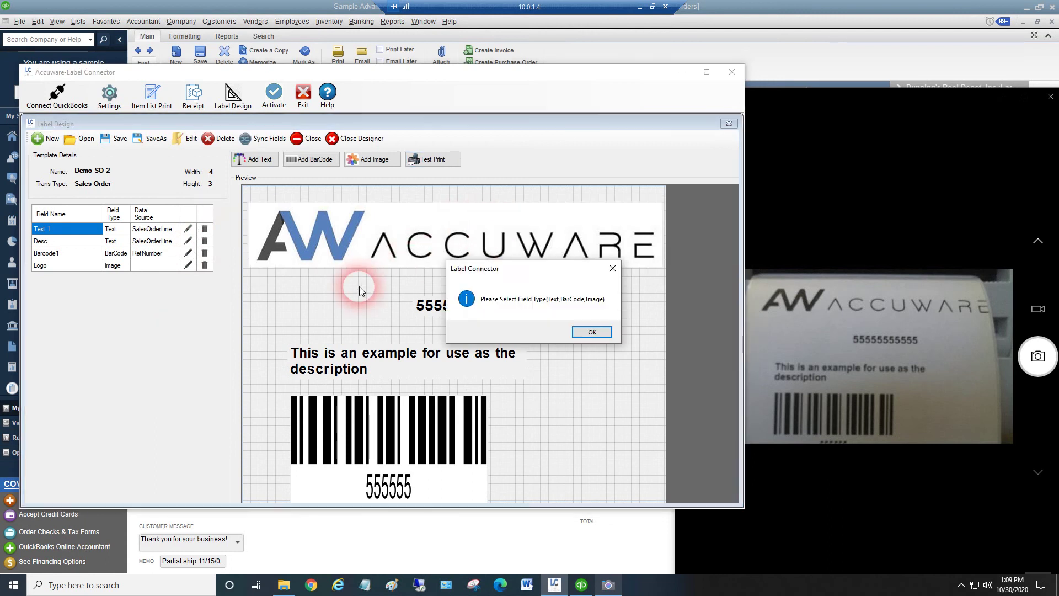
{"action": "left_click", "coordinate": [593, 331]}
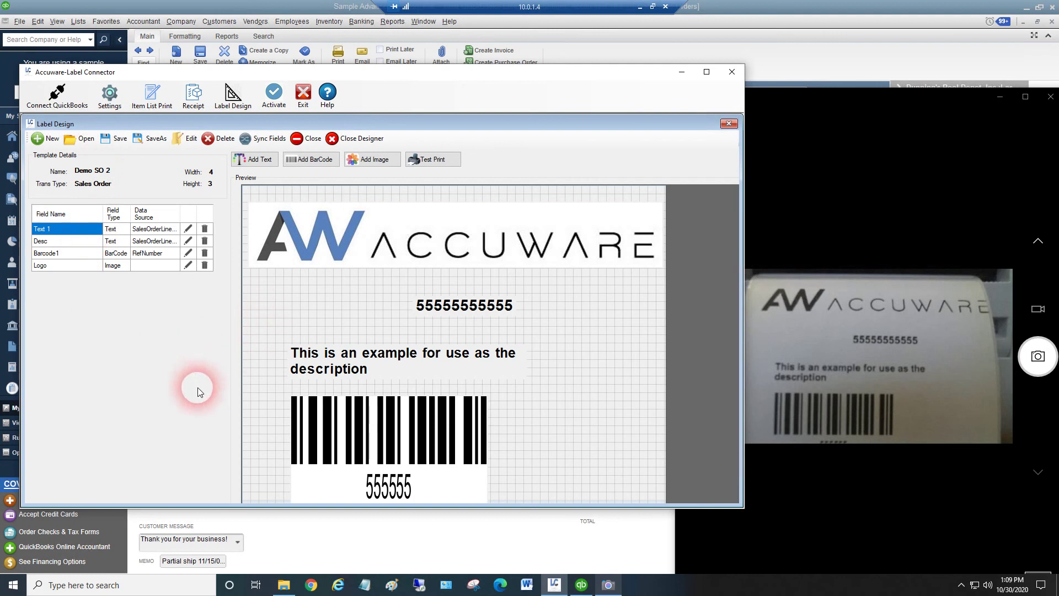
{"action": "left_click", "coordinate": [360, 140]}
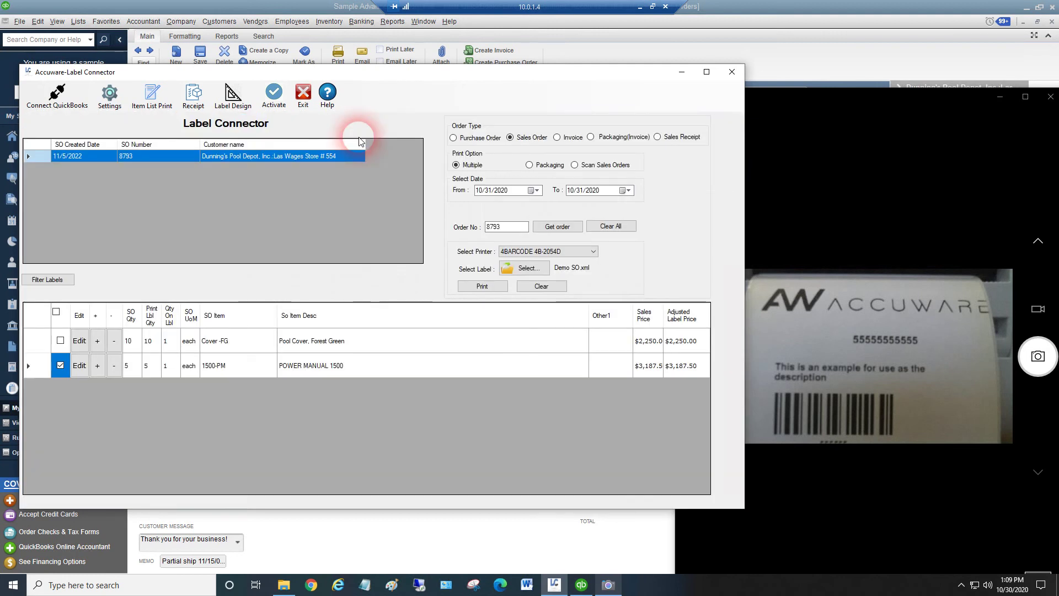
Reload sales order 8793's line items and load C:\Accuware\Demo SO 2.xml as the print template
{"action": "left_click", "coordinate": [567, 233]}
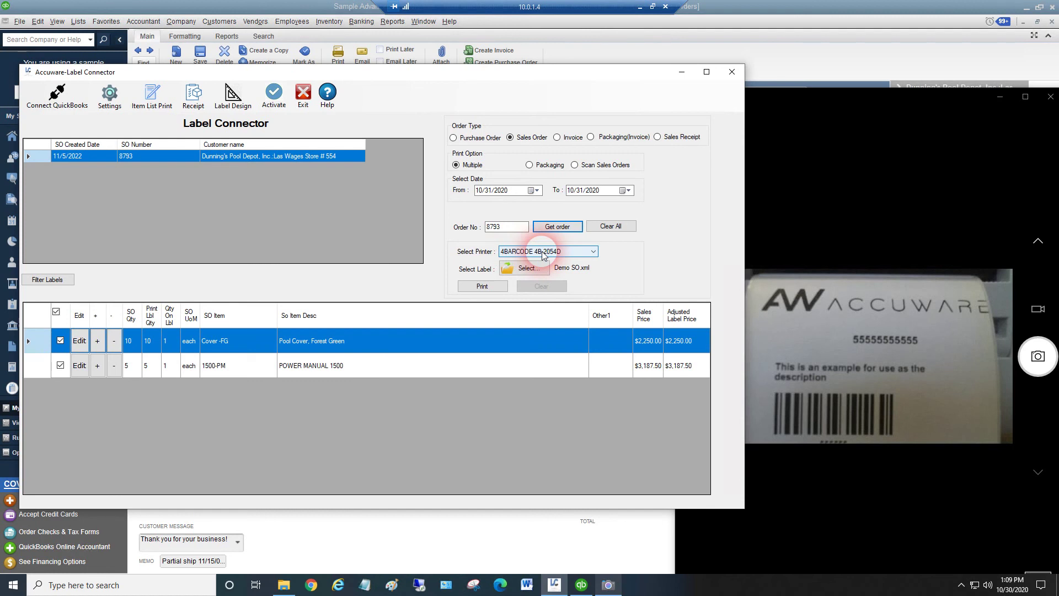
{"action": "left_click", "coordinate": [521, 268]}
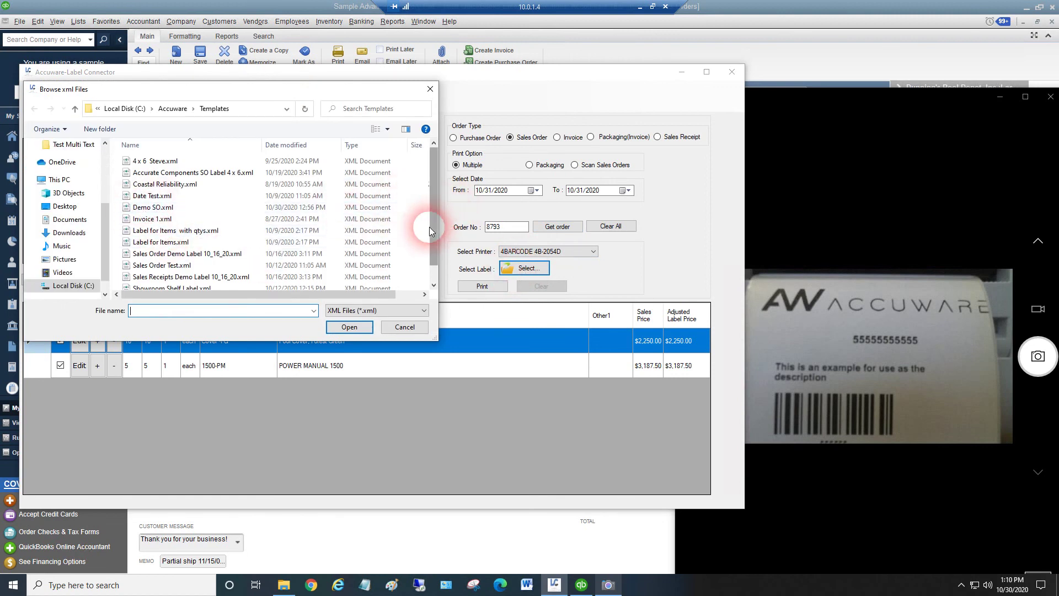
{"action": "mouse_move", "coordinate": [433, 235]}
{"action": "left_mouse_down"}
{"action": "mouse_move", "coordinate": [432, 259]}
{"action": "mouse_move", "coordinate": [431, 226]}
{"action": "left_mouse_up"}
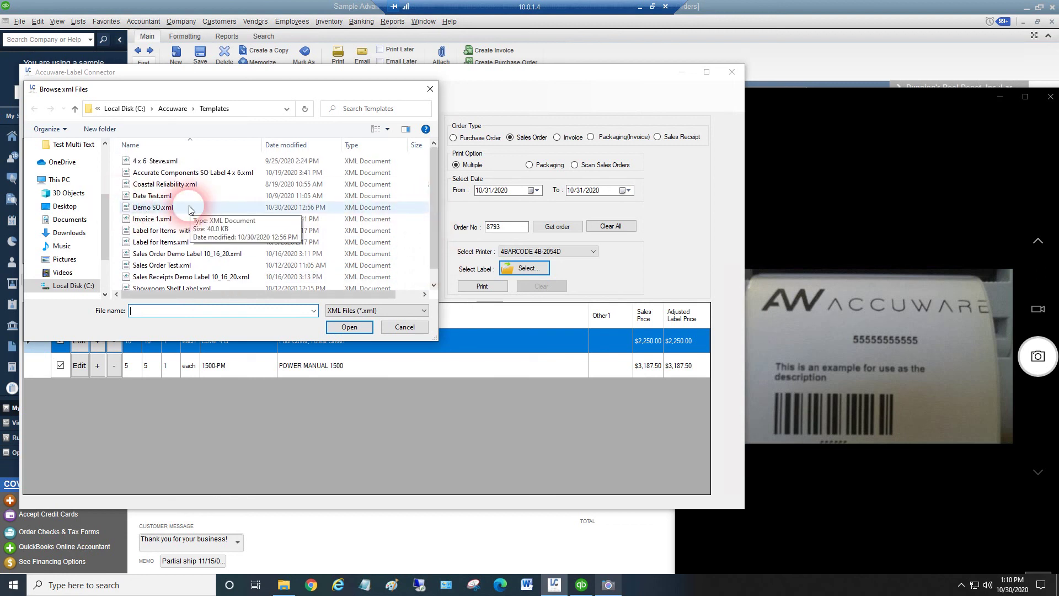
{"action": "left_click", "coordinate": [176, 109]}
{"action": "scroll", "coordinate": [434, 259], "scroll_direction": "down", "scroll_amount": 1}
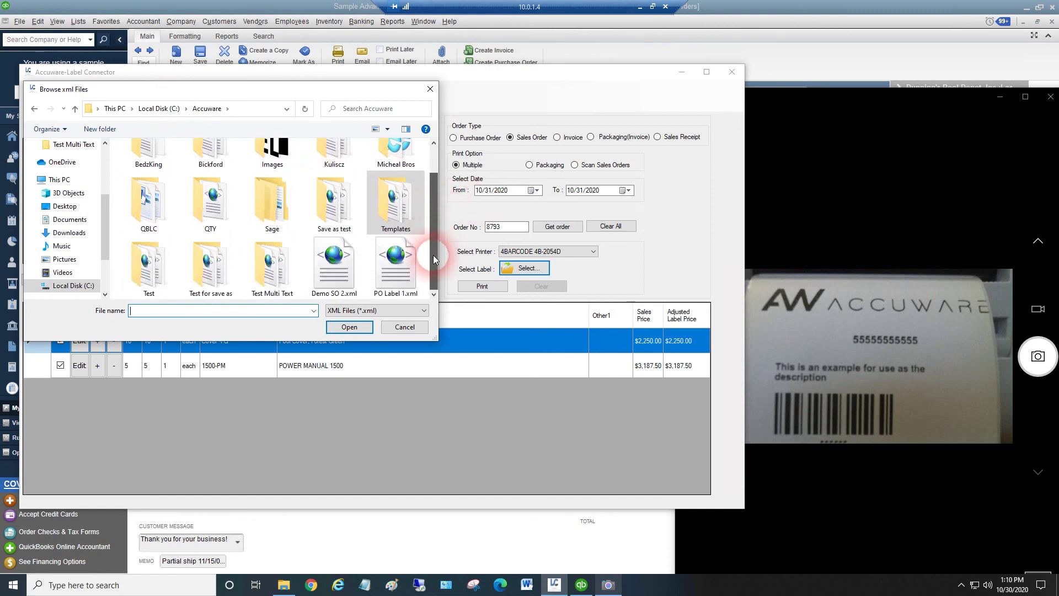
{"action": "left_click", "coordinate": [338, 258]}
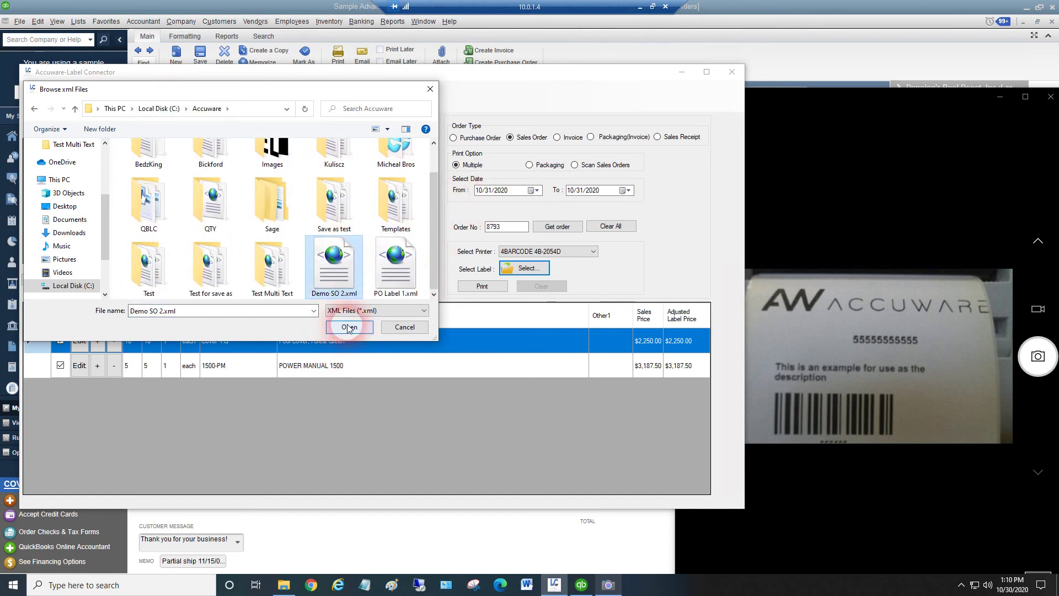
{"action": "left_click", "coordinate": [349, 327]}
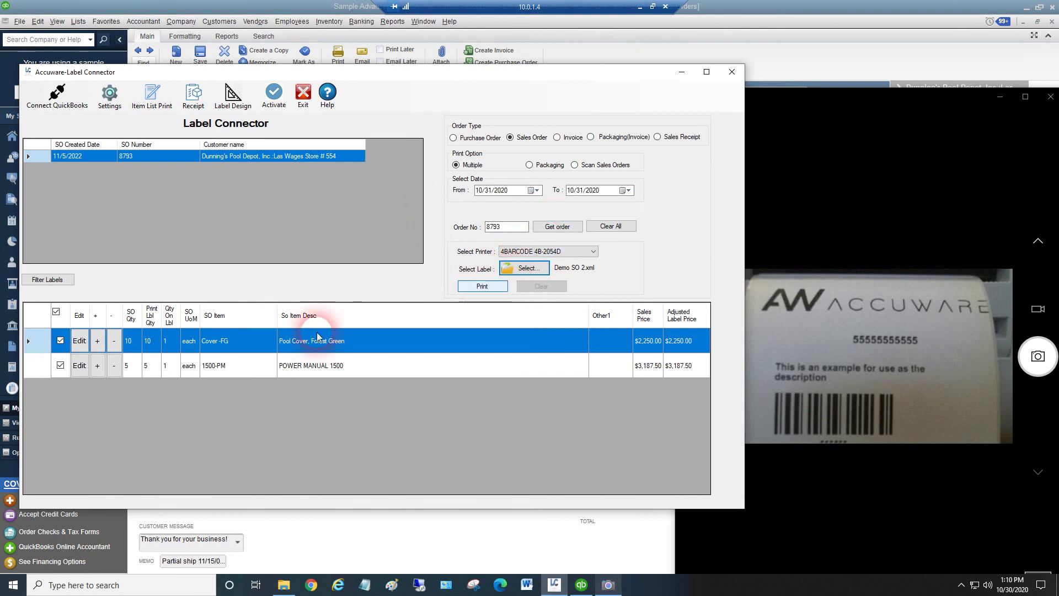
Print labels only for the 1500-PM line on the 4BARCODE 4B-2054D printer, excluding Cover -FG
{"action": "left_click", "coordinate": [59, 345]}
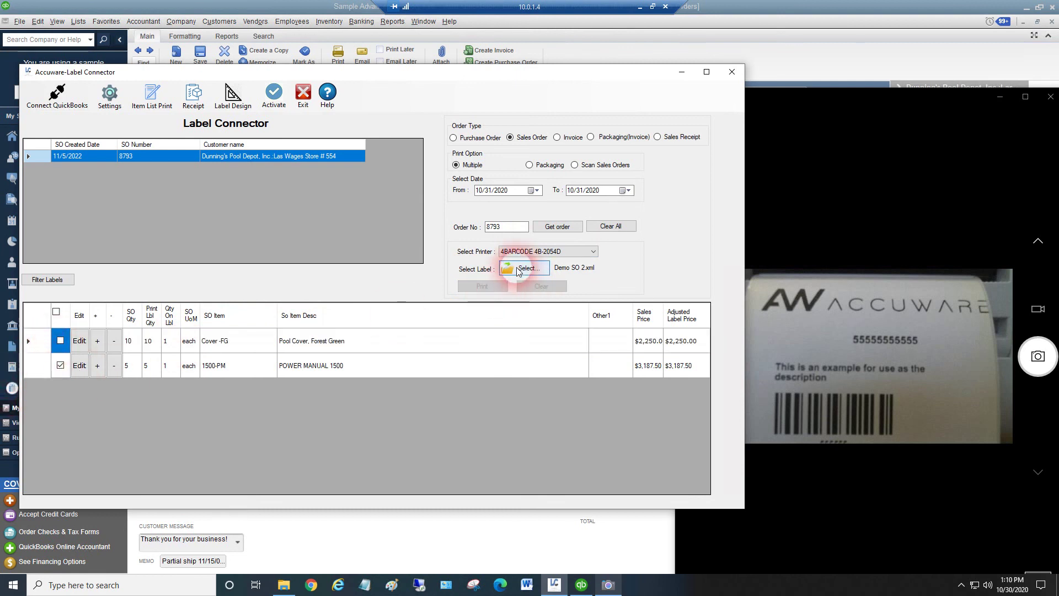
{"action": "left_click", "coordinate": [519, 255]}
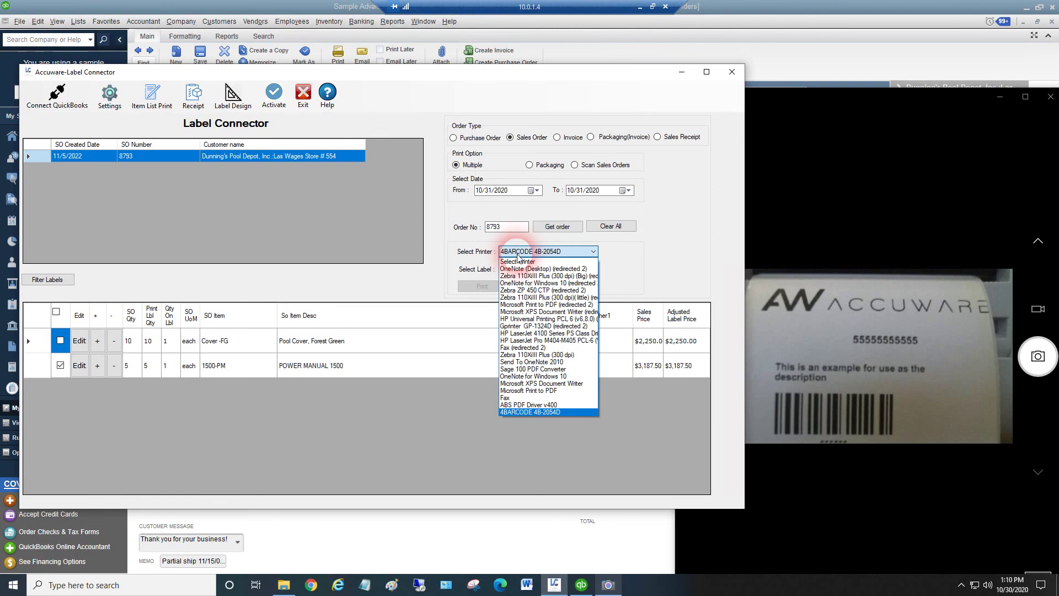
{"action": "left_click", "coordinate": [530, 408]}
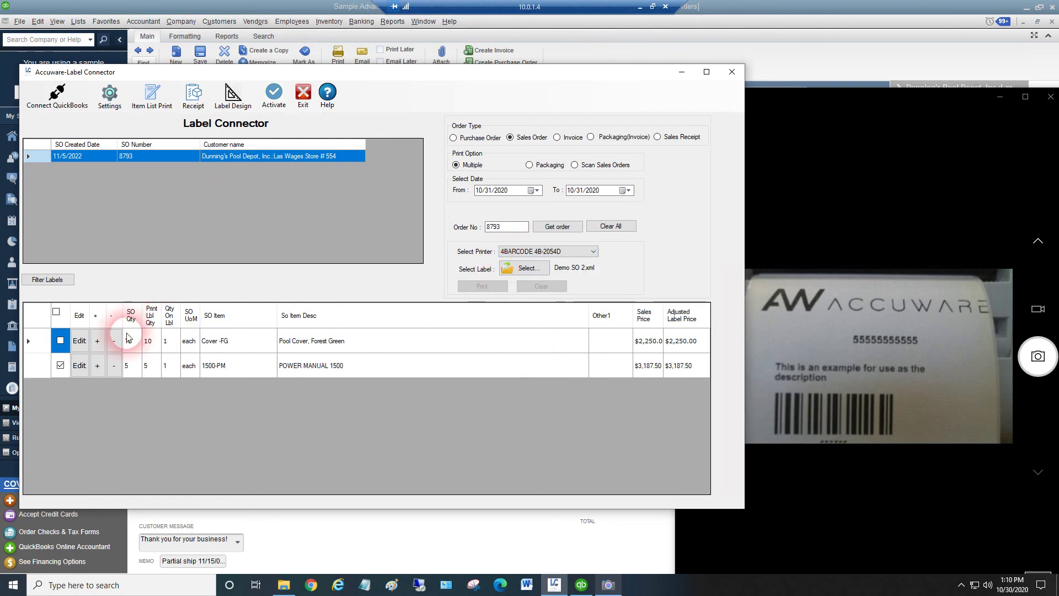
{"action": "left_click", "coordinate": [61, 365]}
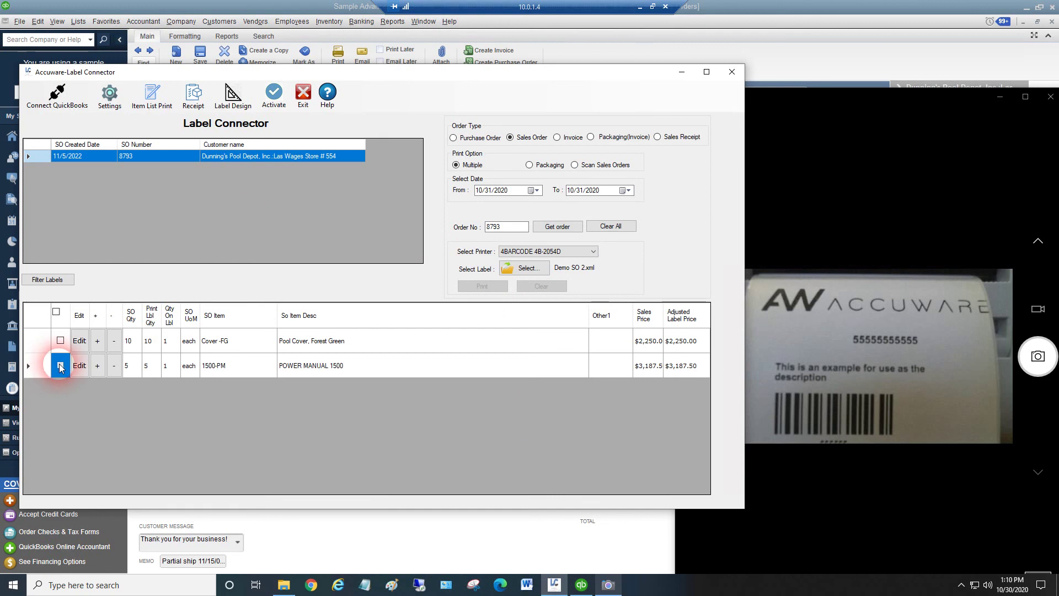
{"action": "left_click", "coordinate": [483, 287]}
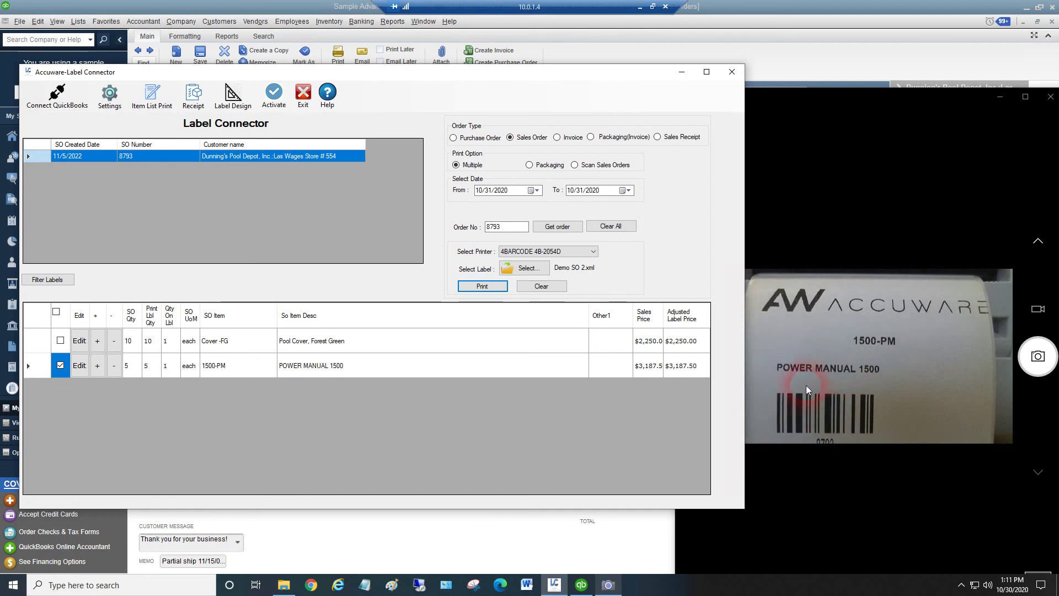
Focus the order number field and click elsewhere in the Label Connector window
{"action": "left_click", "coordinate": [522, 228]}
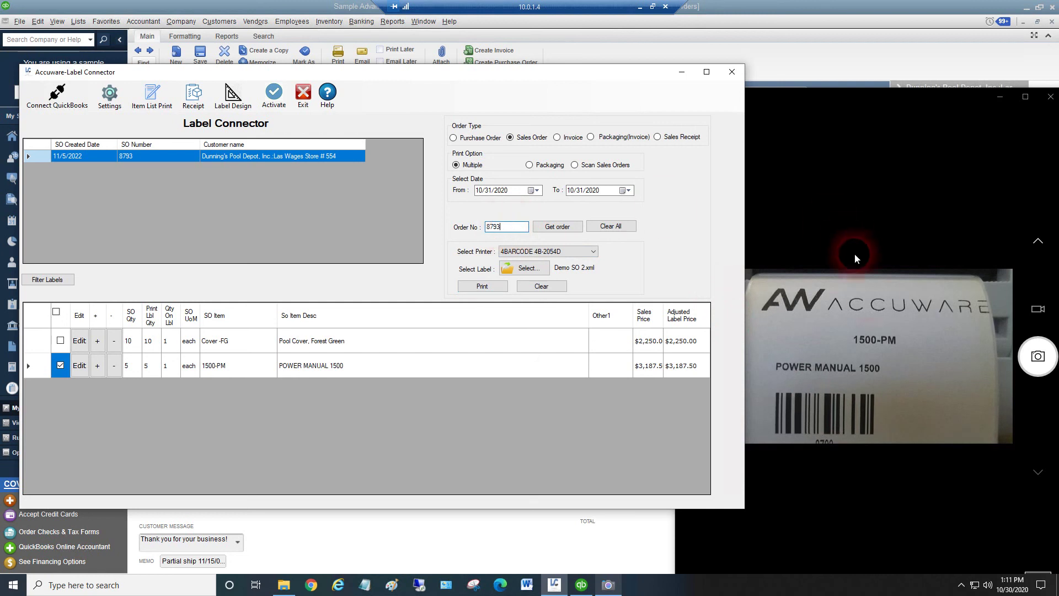
{"action": "left_click", "coordinate": [872, 298]}
{"action": "left_click", "coordinate": [462, 440]}
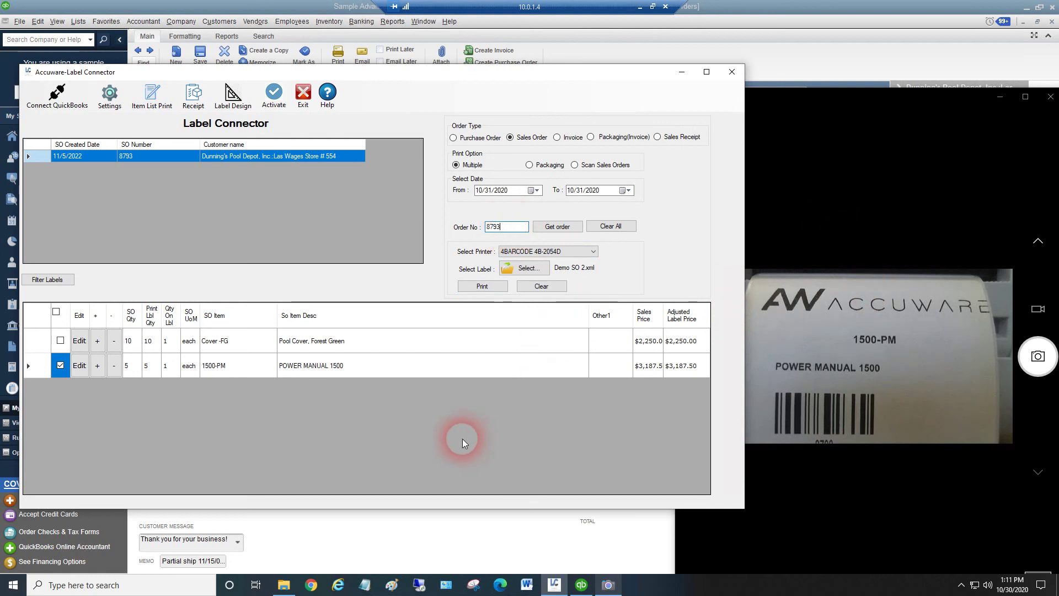